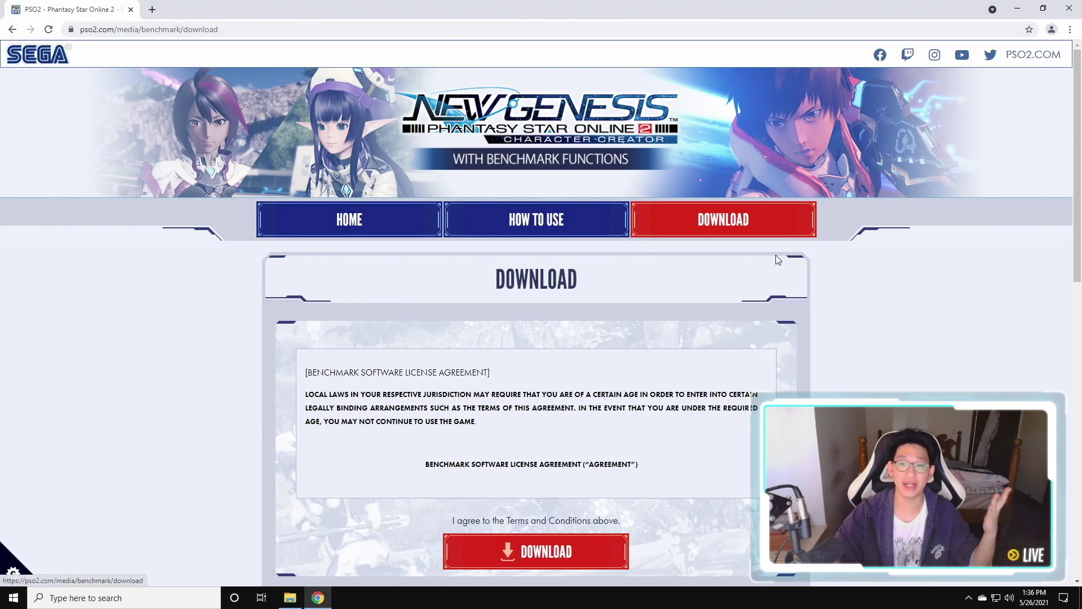
scroll(776, 255, "down", 2)
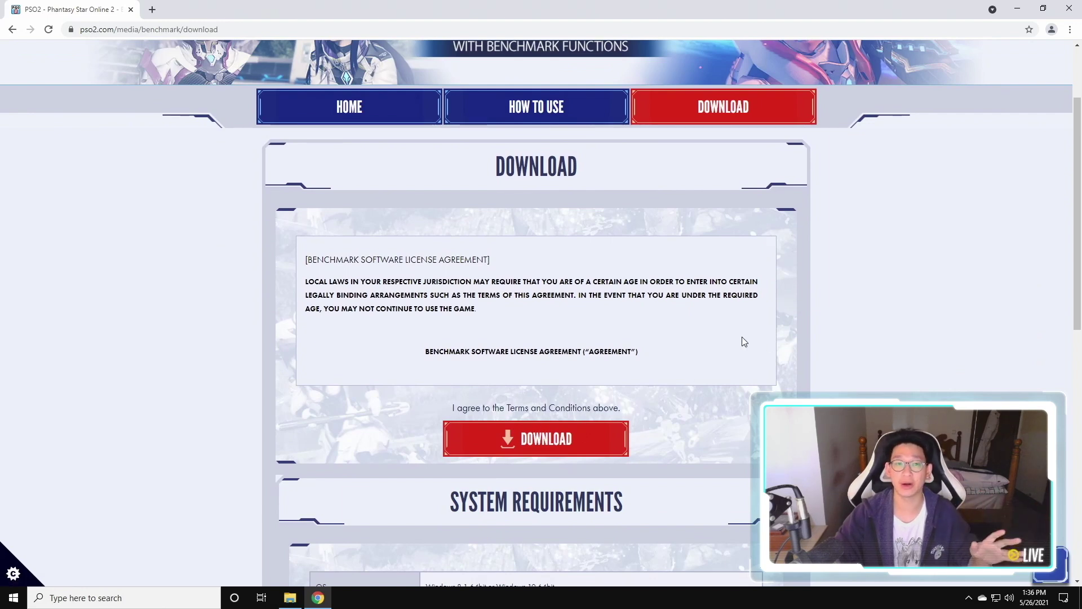
scroll(441, 338, "up", 2)
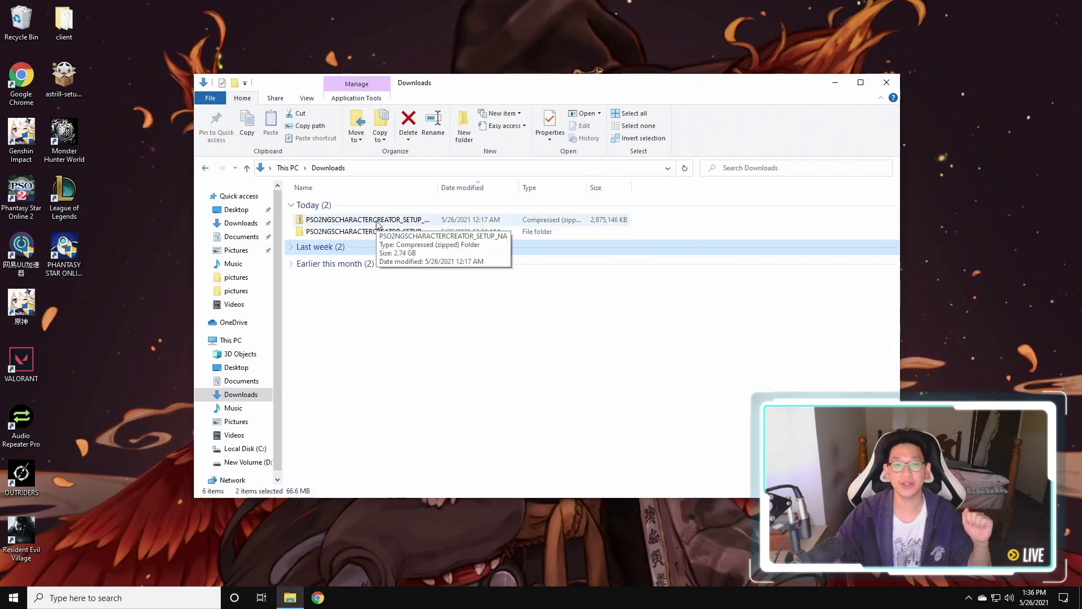
Step: Open the extracted PSO2NGSCHARACTERCREATOR_SETUP_NA folder in Downloads, locate the setup application, and close the folder window
left_click(372, 221)
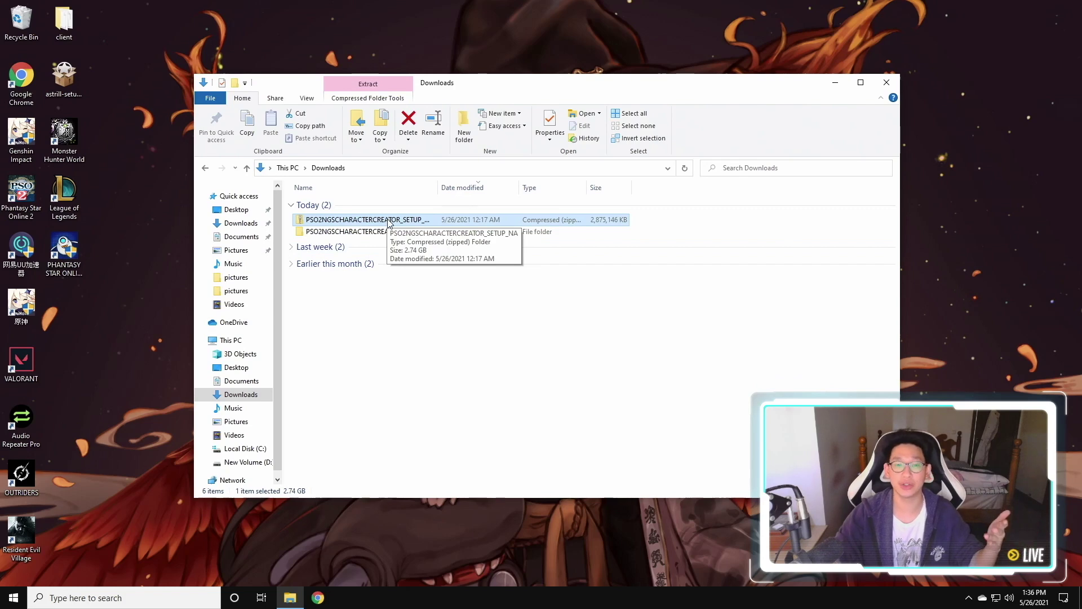
left_click(360, 232)
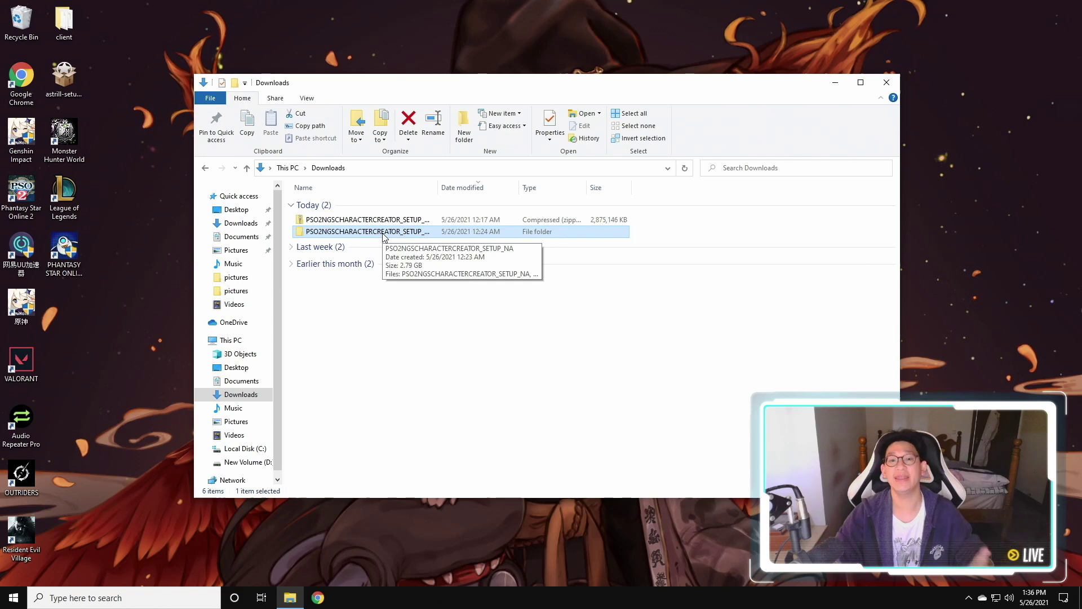
double_click(383, 232)
left_click(405, 206)
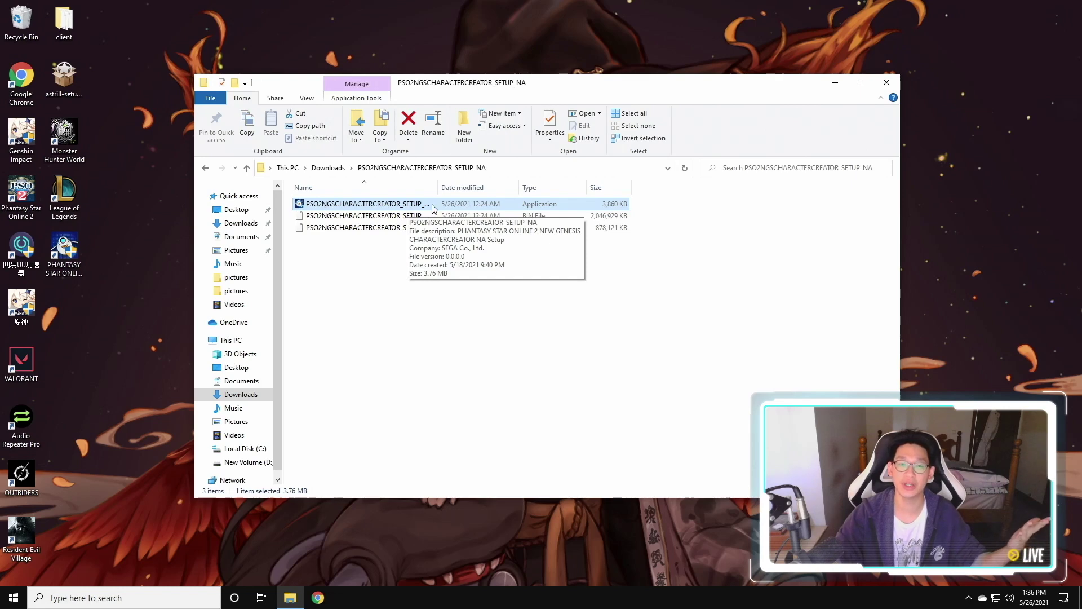
left_click(887, 82)
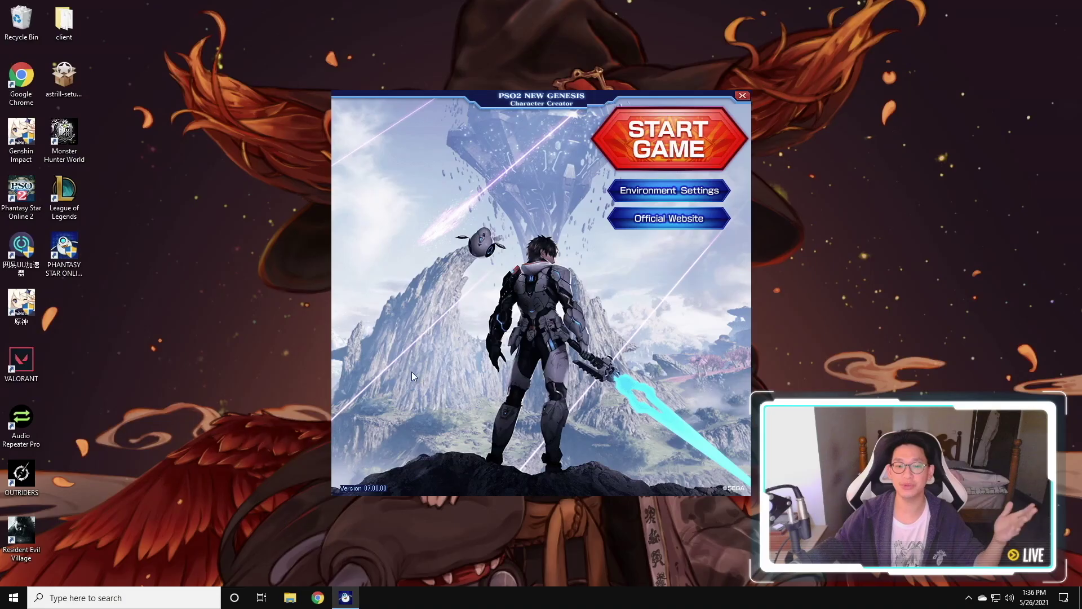
Step: In the launcher's Environment Settings, try Window Mode and view its screen sizes, then restore Virtual Full Screen Mode
left_click(661, 194)
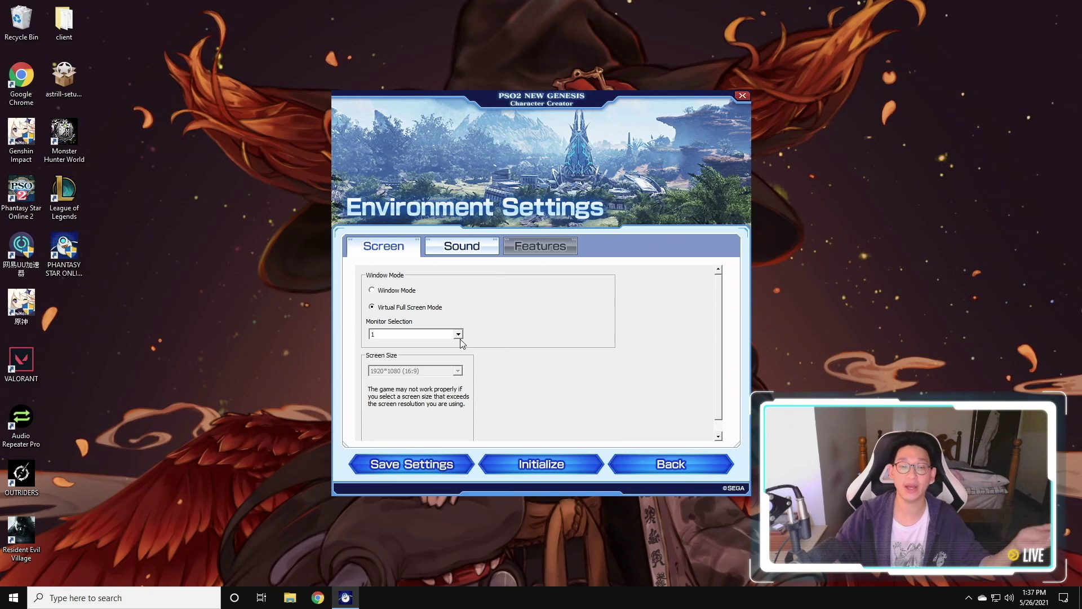
left_click(395, 291)
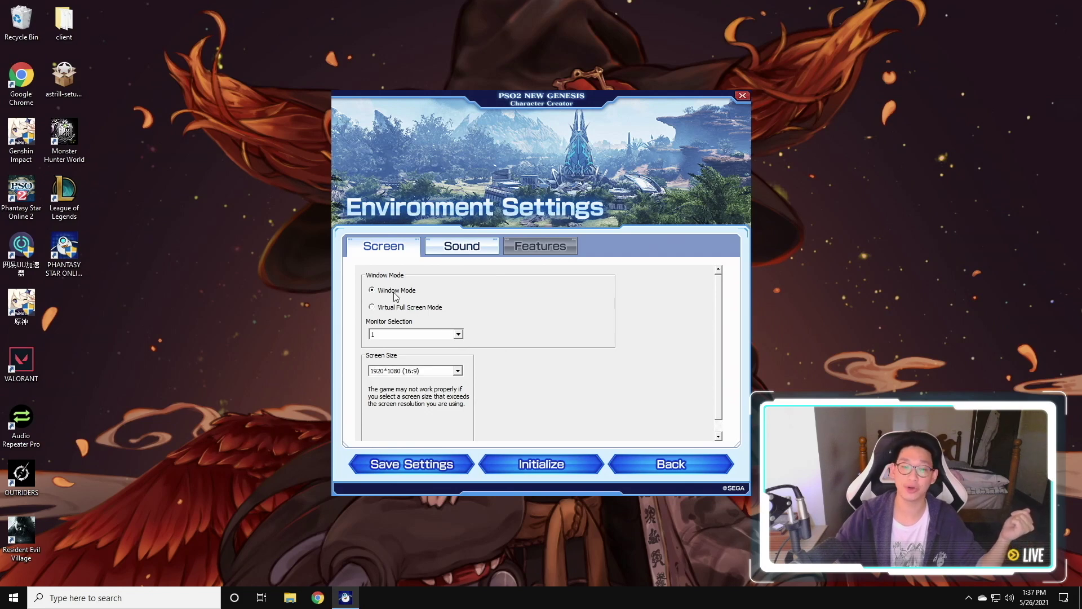
left_click(457, 371)
scroll(461, 406, "down", 1)
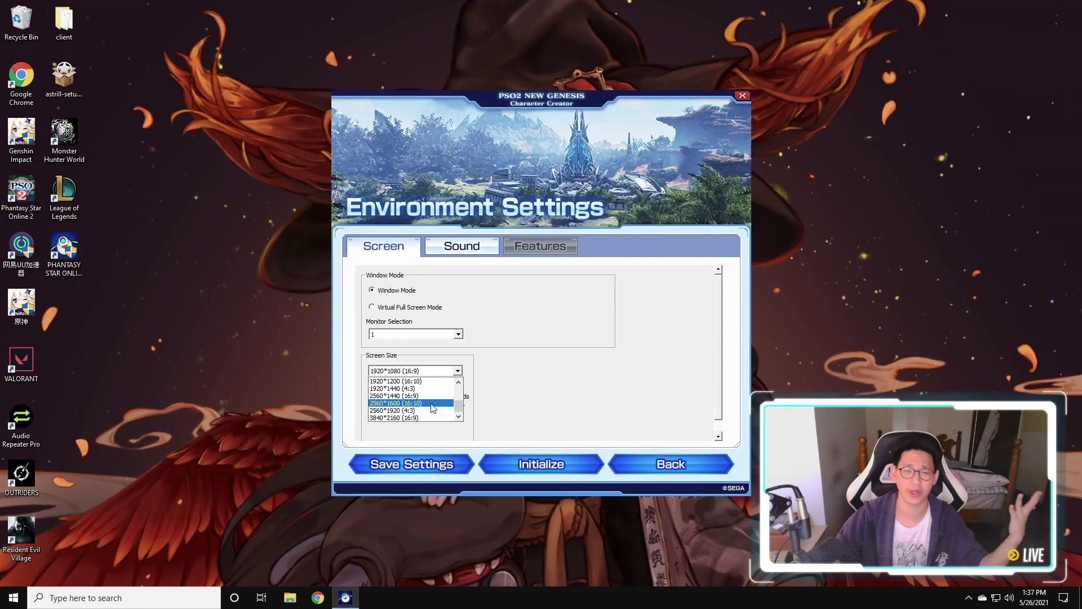
left_click(507, 371)
left_click(391, 313)
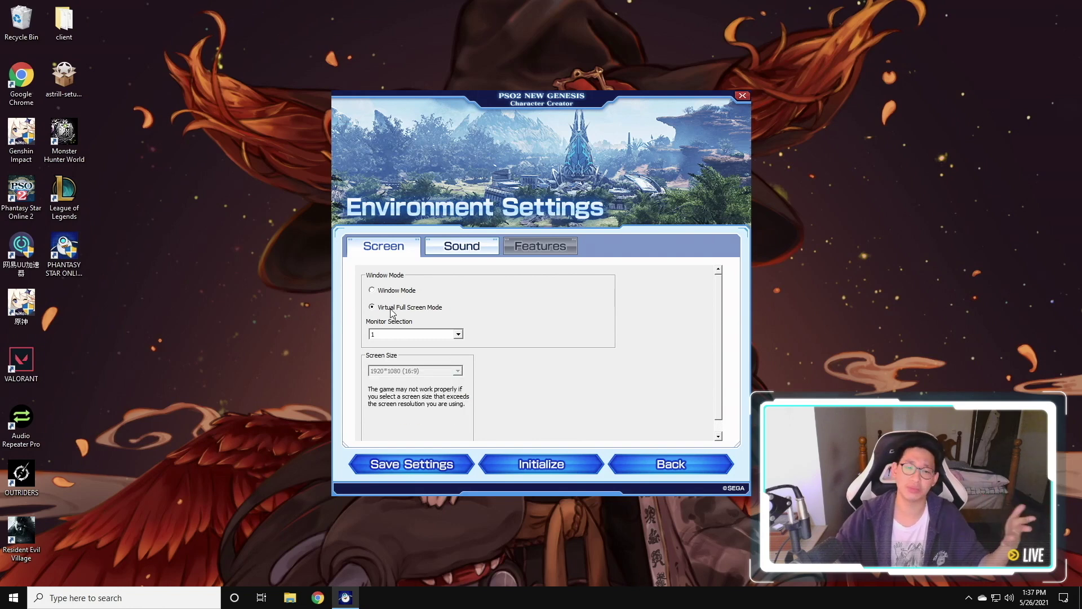
Step: View the launcher's sound settings and return to its main screen
left_click(471, 249)
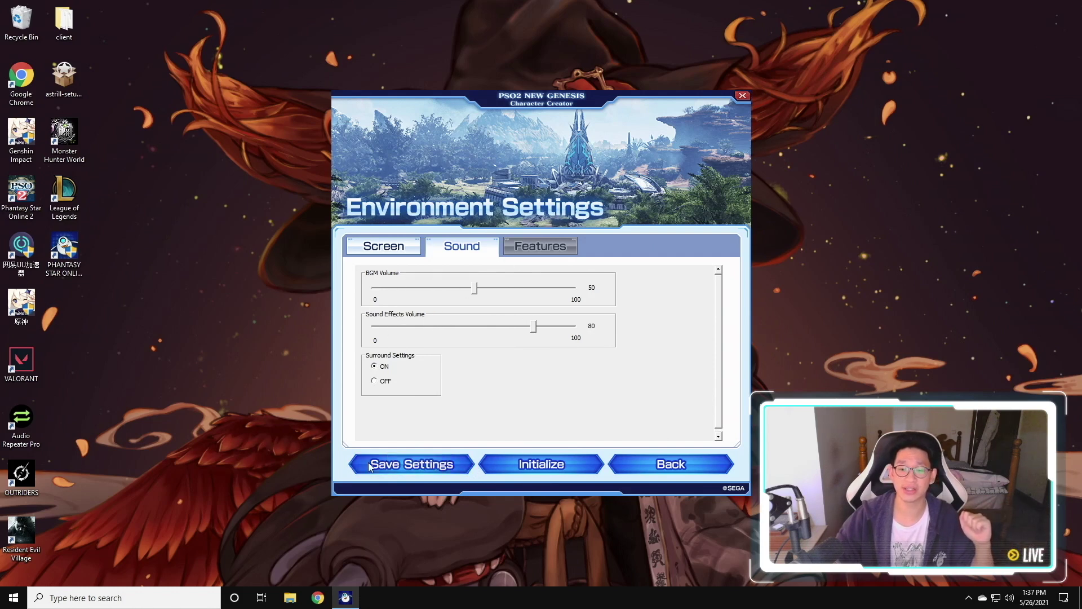
left_click(651, 465)
left_click(535, 317)
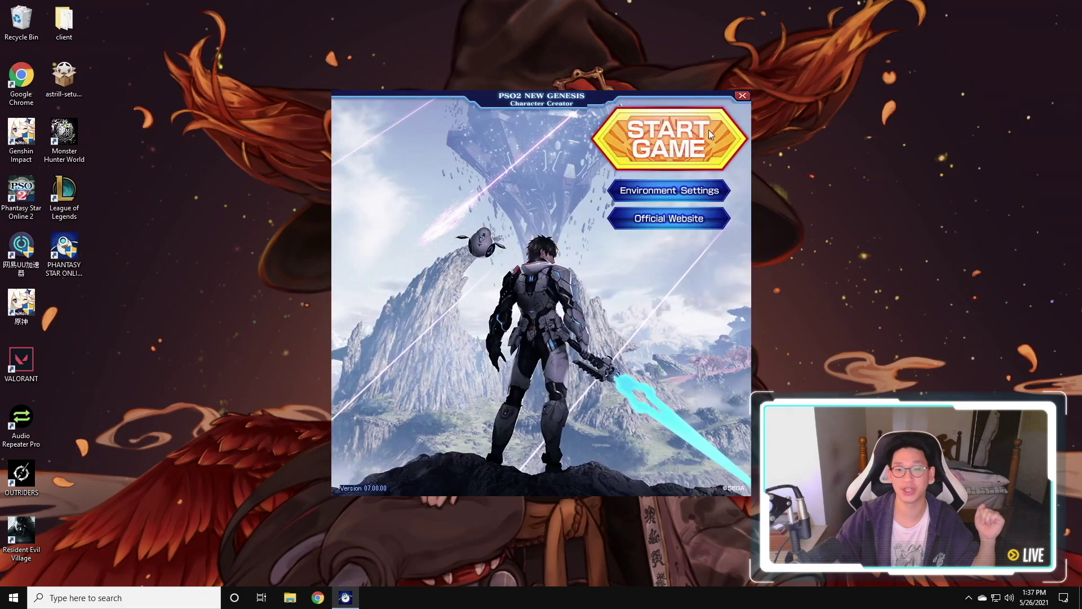
Step: Start the game and continue past the title screen to the Benchmark Menu
left_click(690, 150)
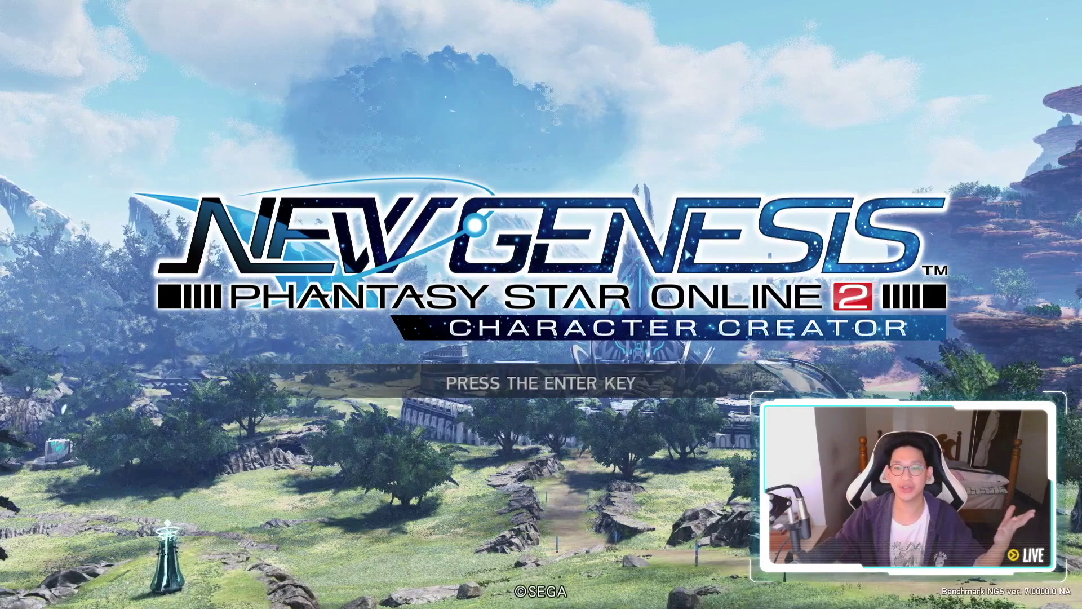
key("Return")
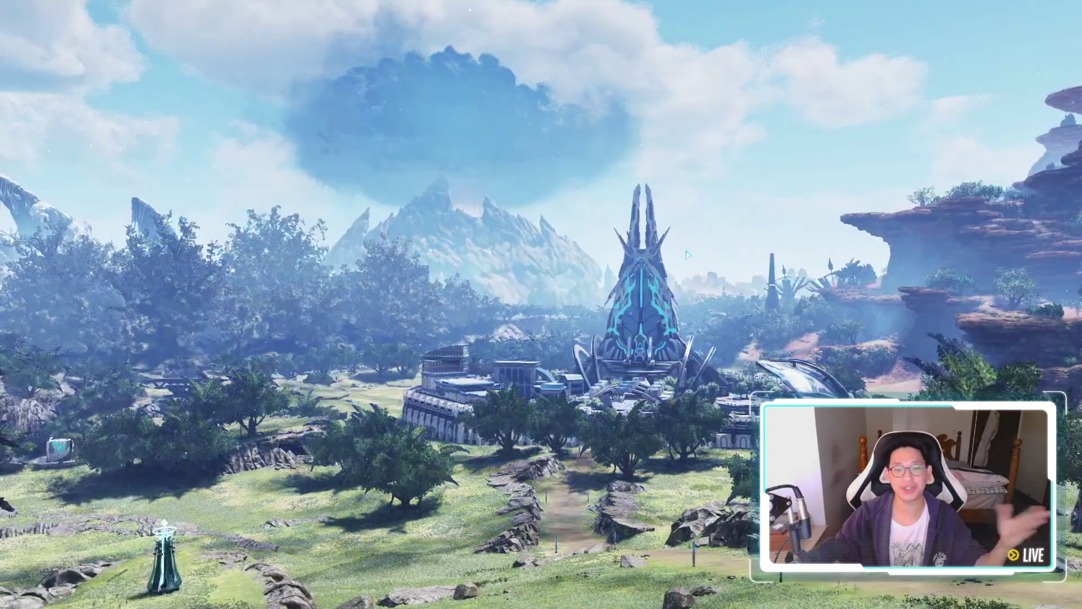
left_click(480, 478)
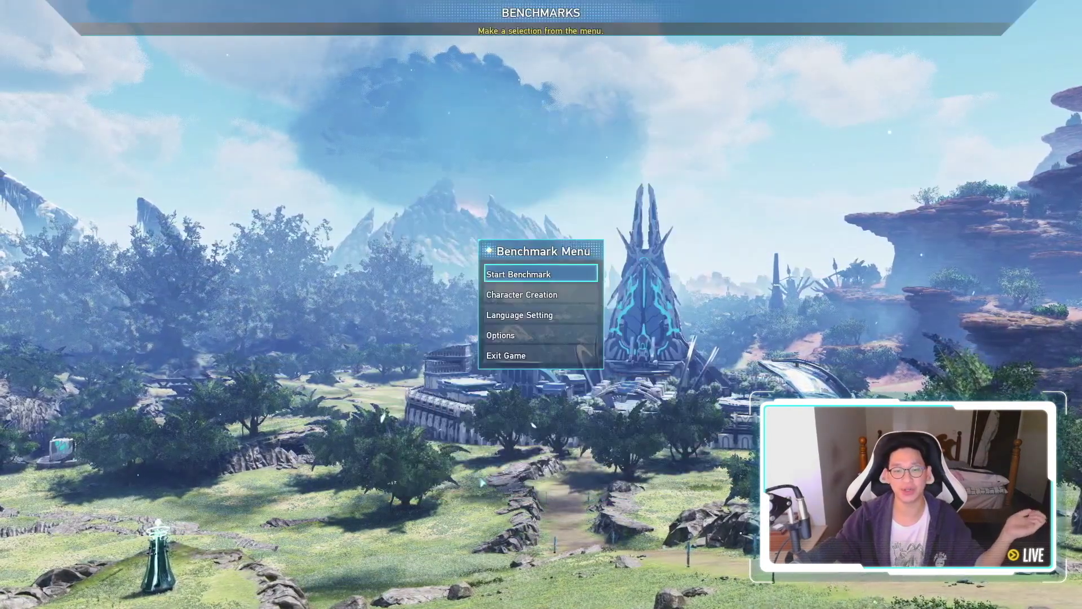
Step: Open the game's graphics options from the Benchmark Menu
left_click(510, 337)
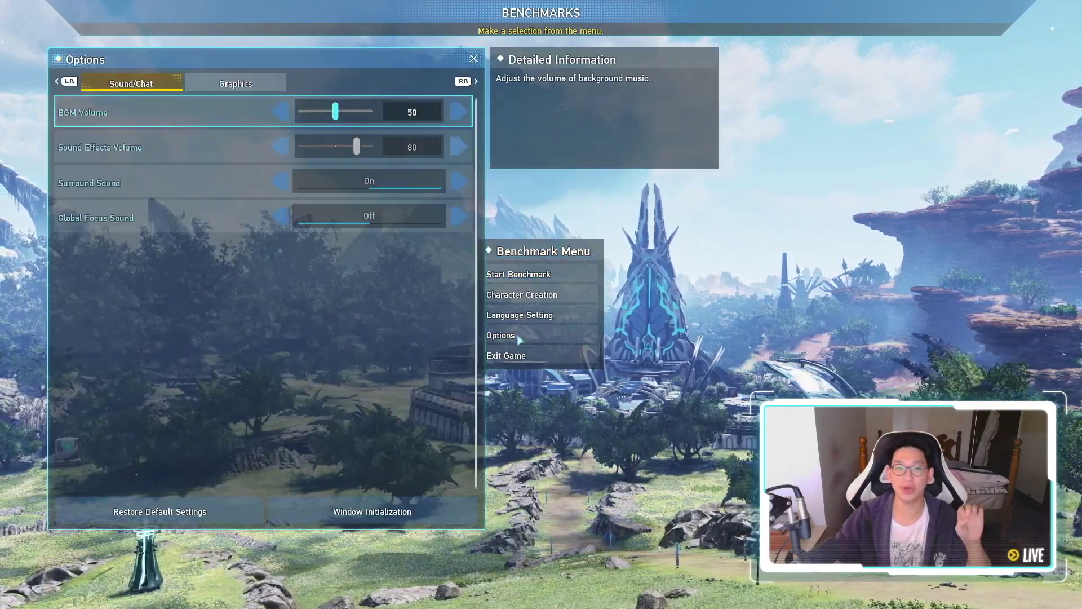
key("e")
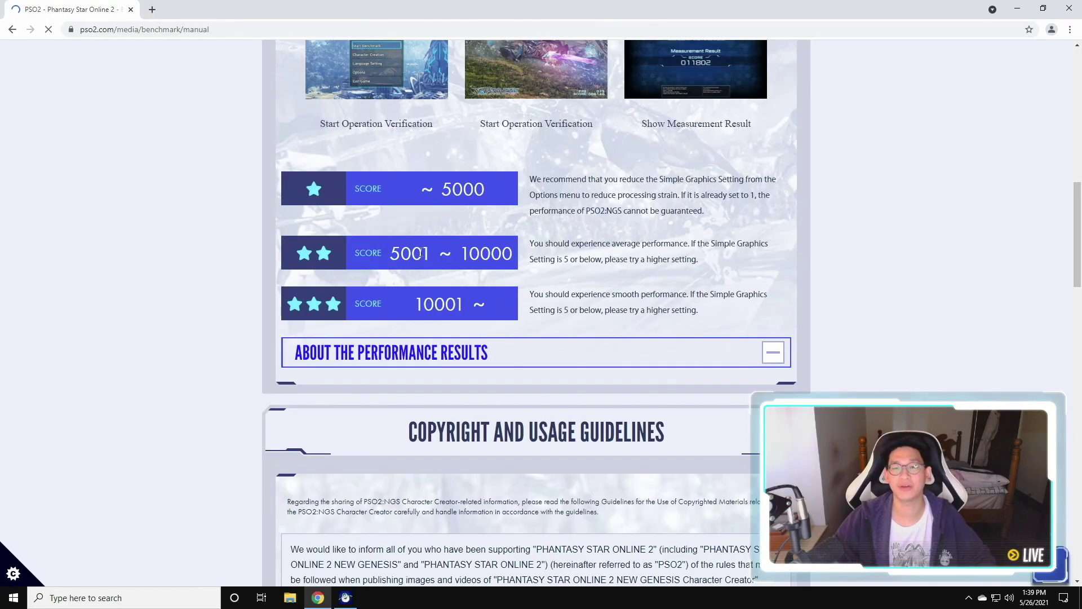
Step: Examine the benchmark score ranges and their performance recommendations on the PSO2 manual web page
left_click_drag(714, 265, 529, 246)
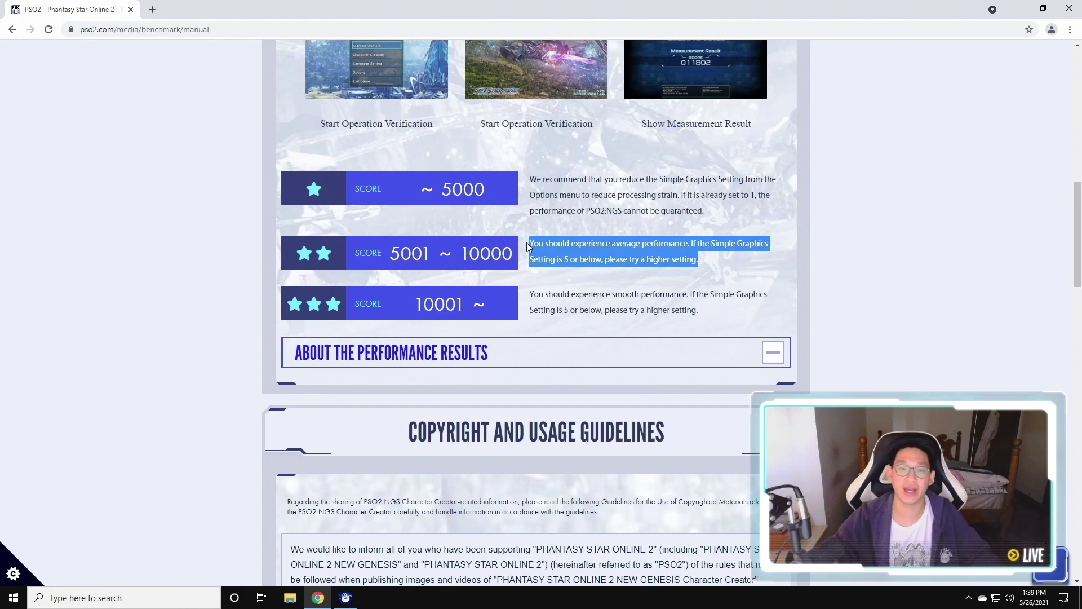
left_click_drag(530, 179, 702, 213)
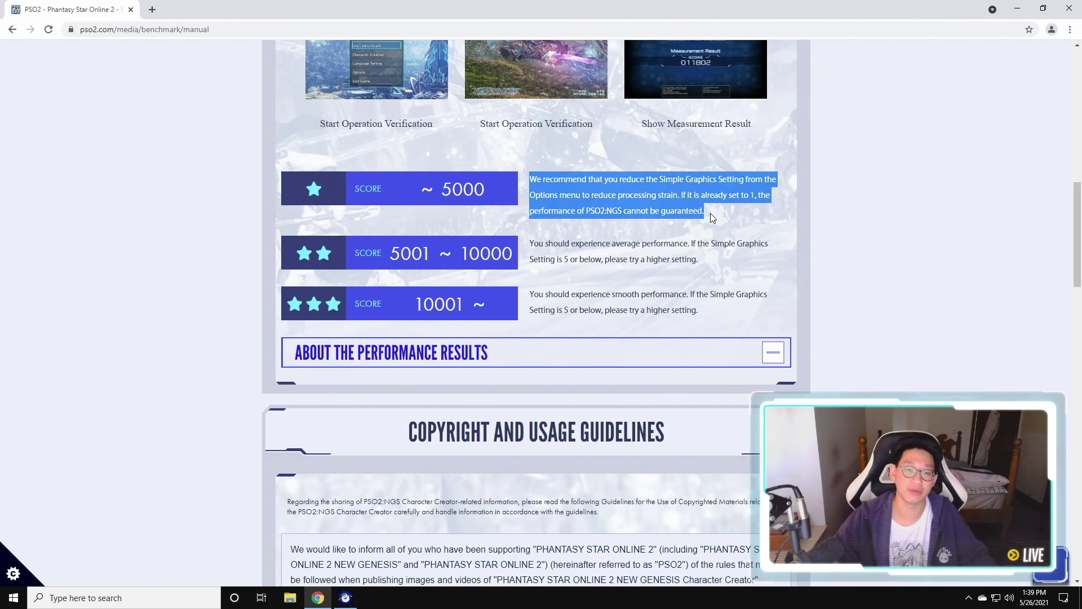
left_click(623, 220)
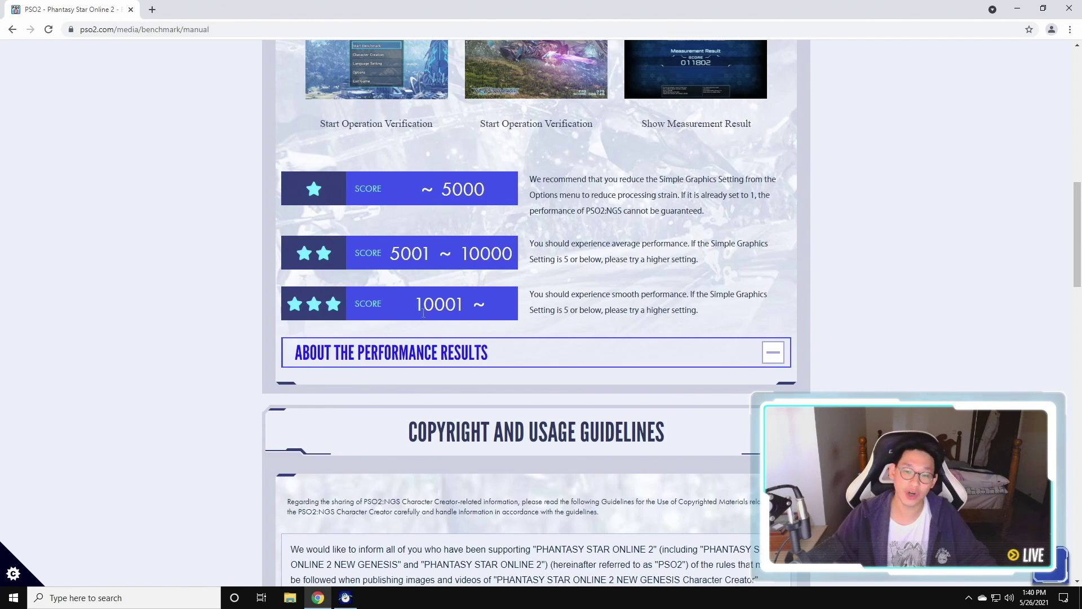
left_click_drag(416, 304, 479, 303)
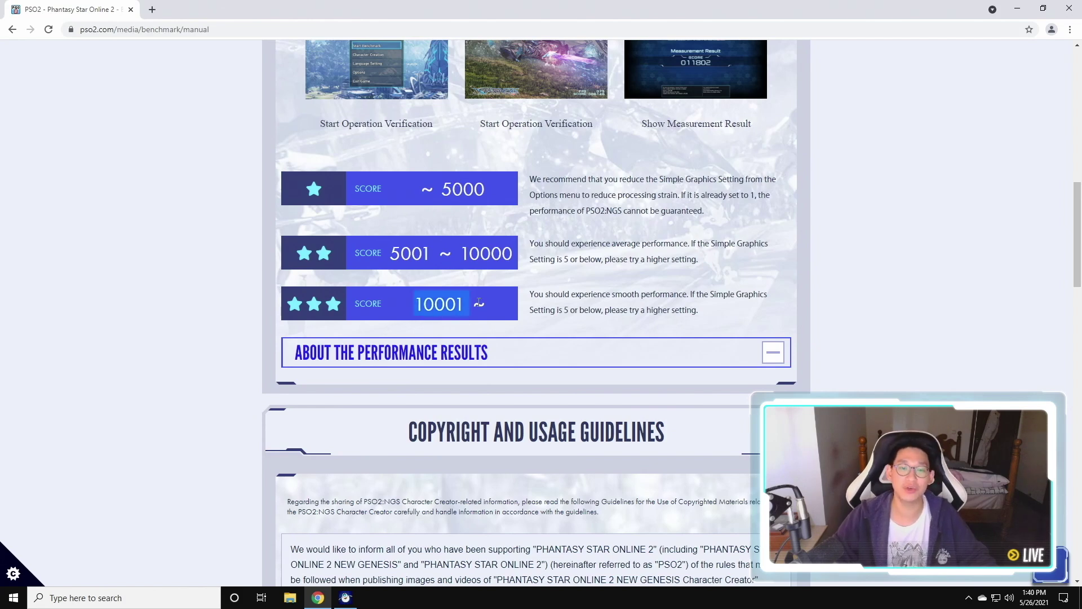
triple_click(543, 295)
left_click(698, 313)
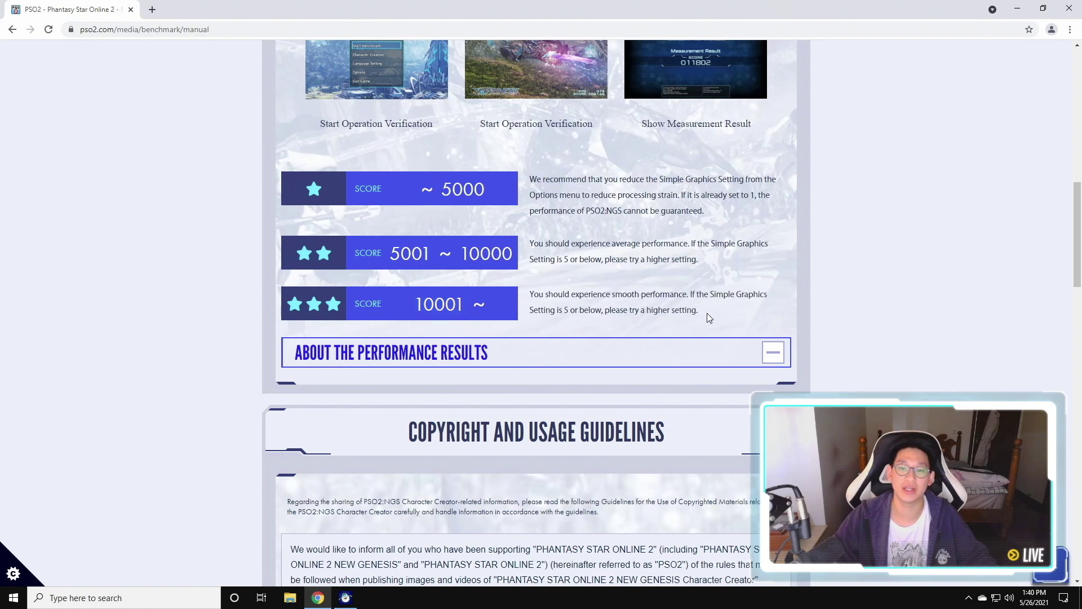
Step: Switch back to the game and apply 5: Super in Simple Graphics Settings
key("alt+Tab")
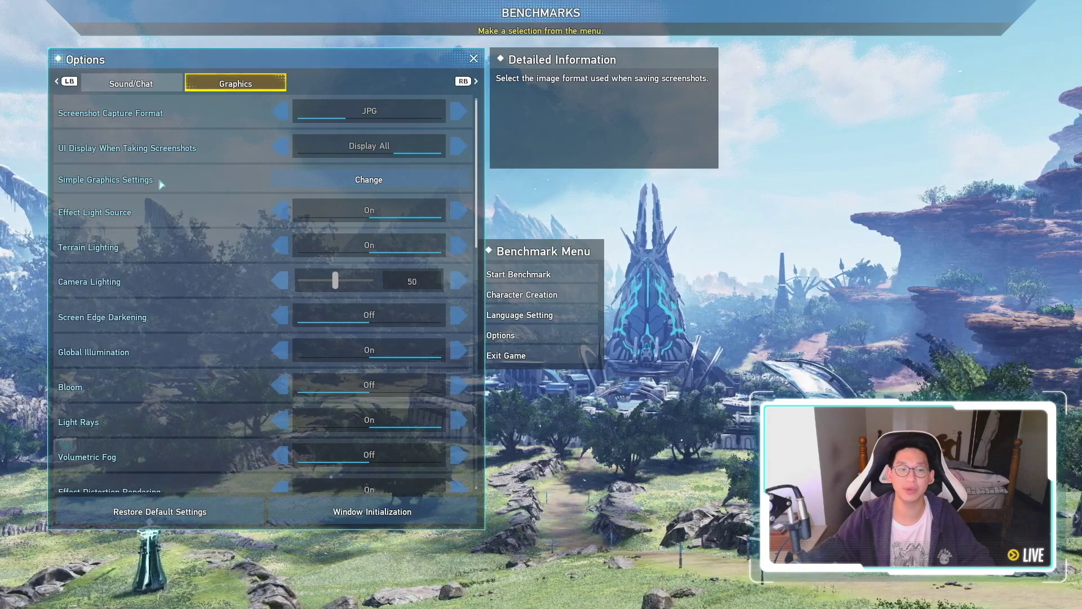
left_click(346, 185)
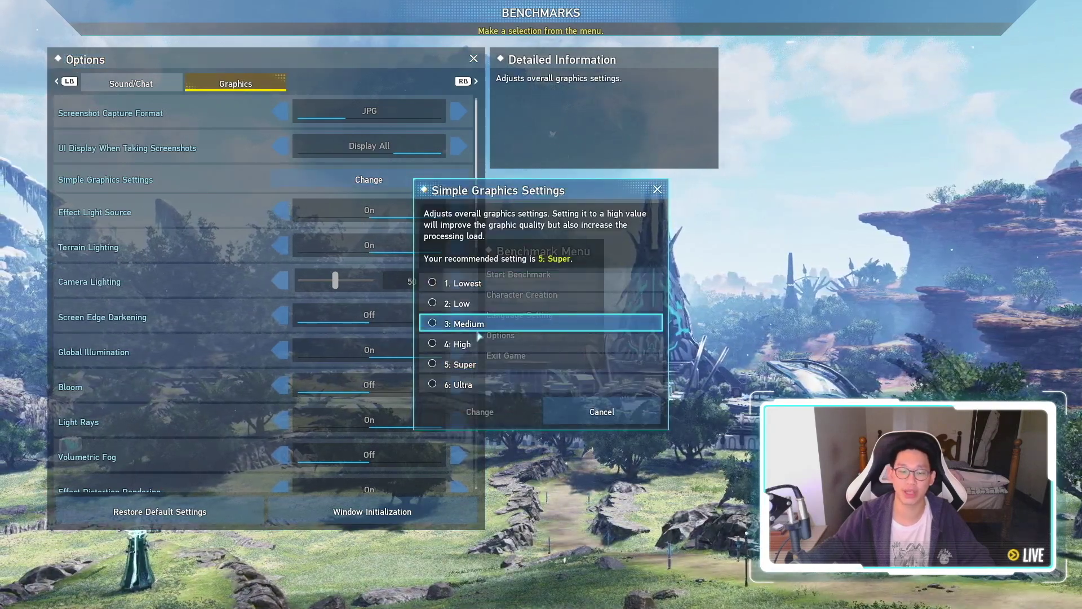
left_click_drag(448, 249, 581, 260)
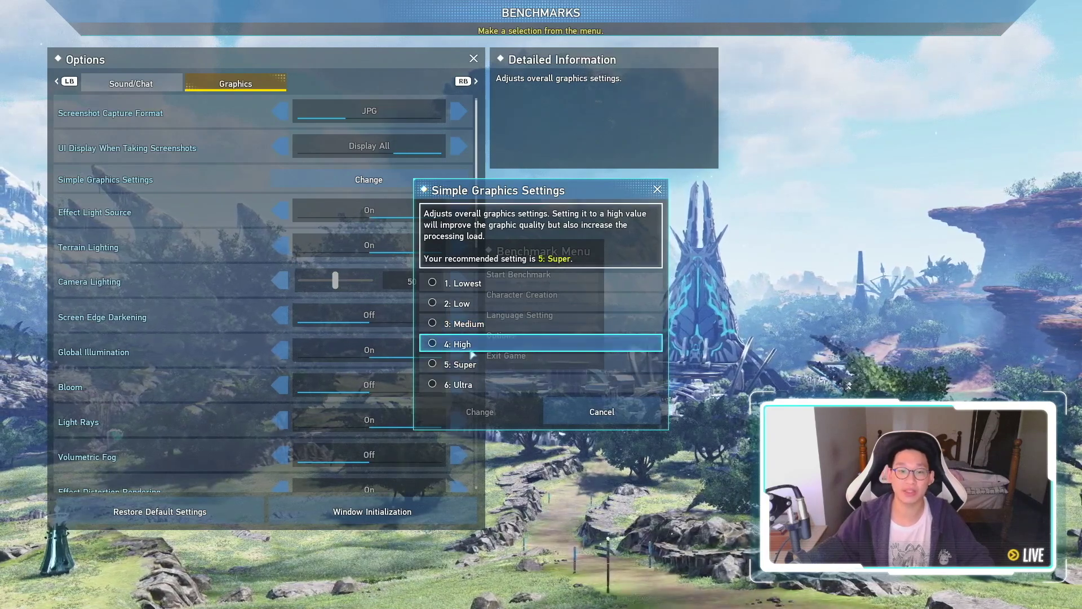
left_click(458, 364)
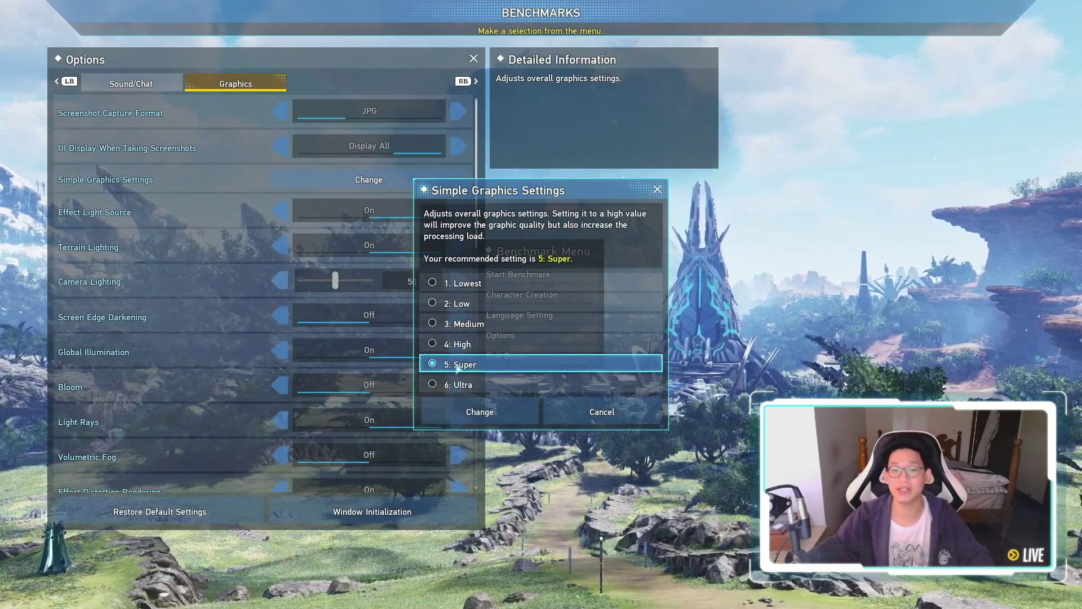
left_click(492, 413)
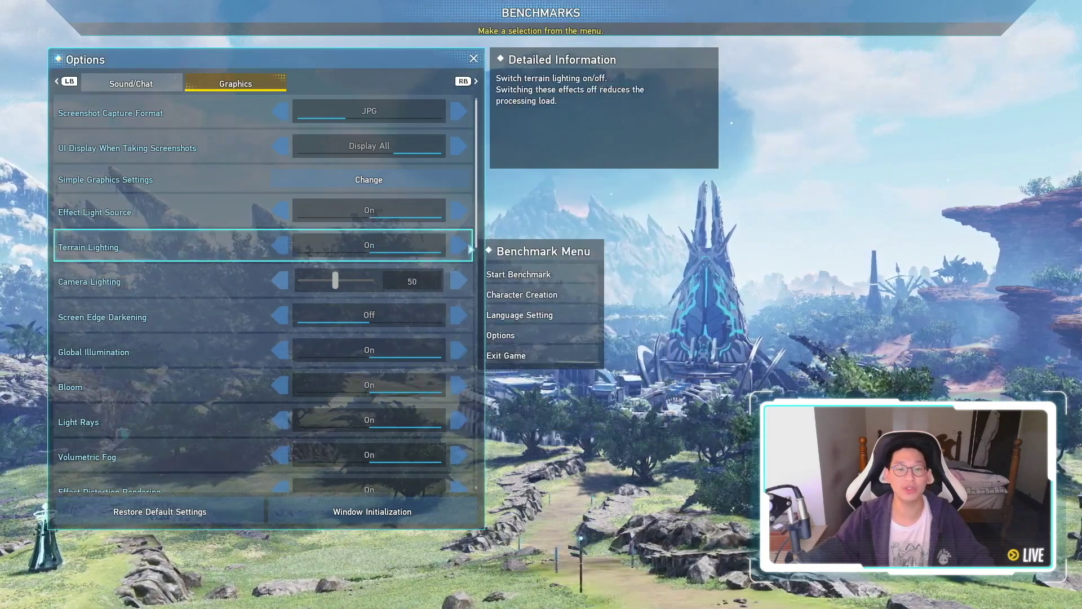
Step: Turn off Bloom, Volumetric Fog, and Blur in the graphics options, then close Options
scroll(210, 390, "down", 3)
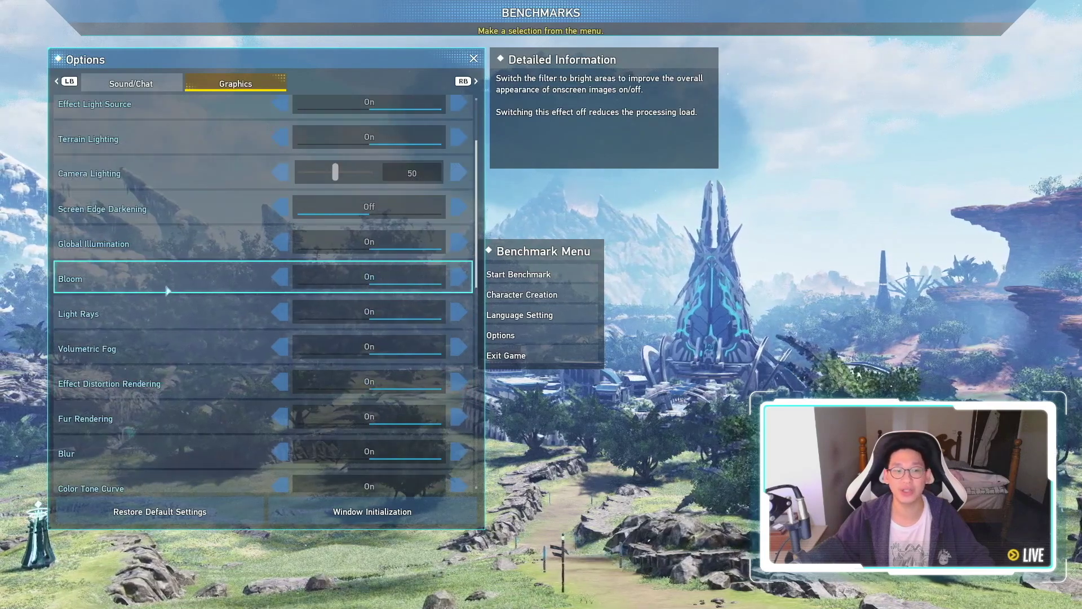
left_click(279, 277)
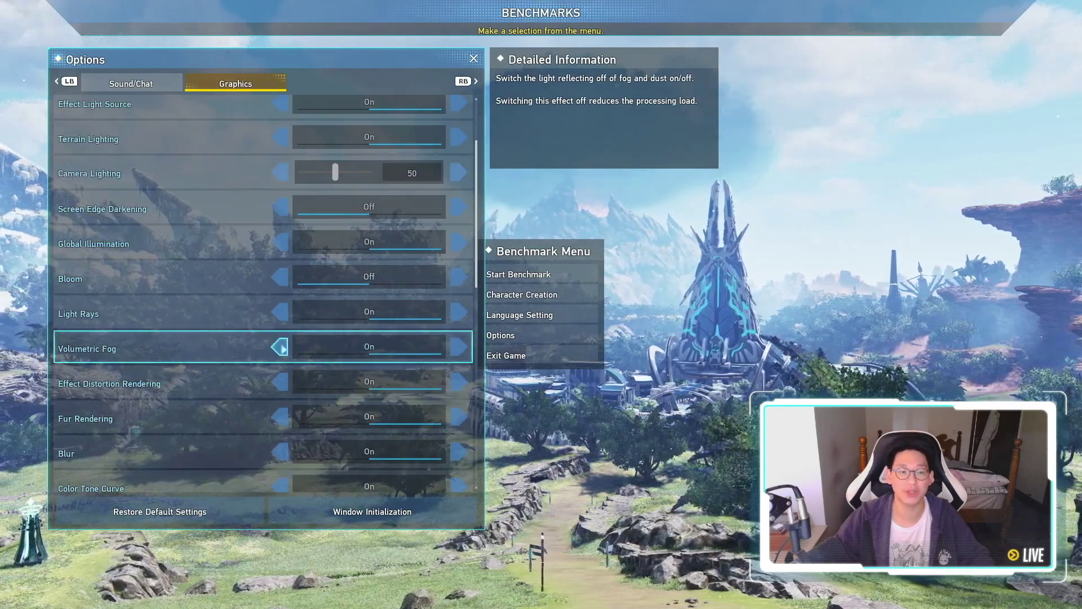
left_click(280, 347)
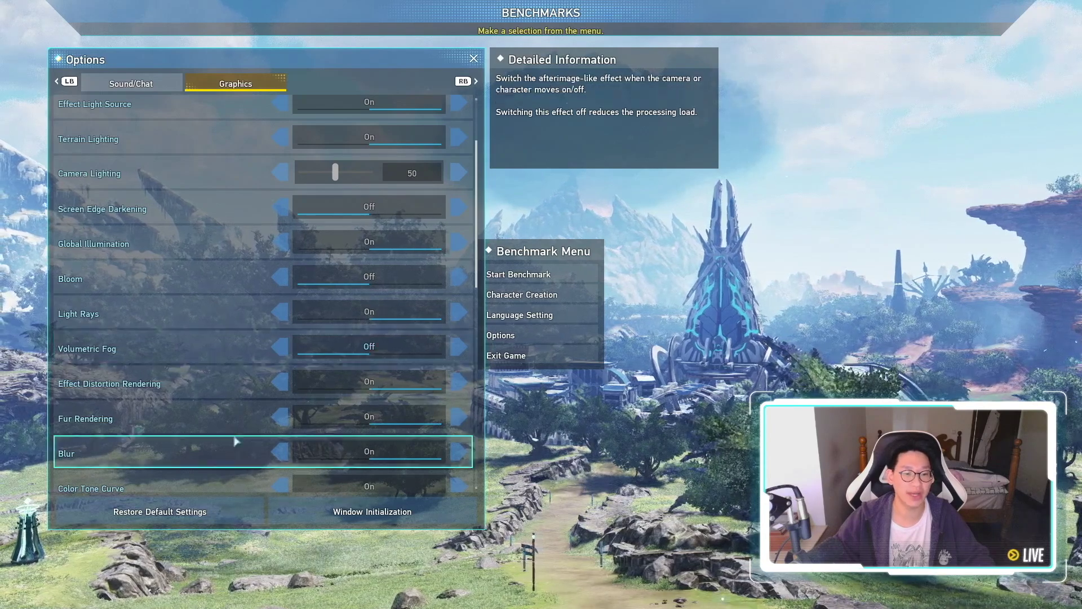
left_click(278, 452)
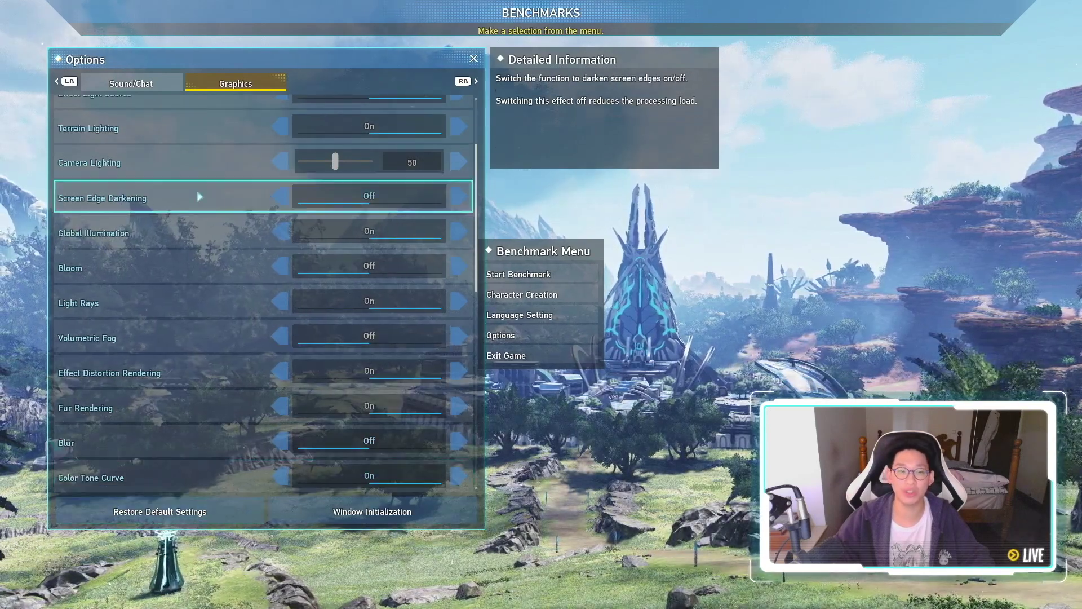
left_click(476, 61)
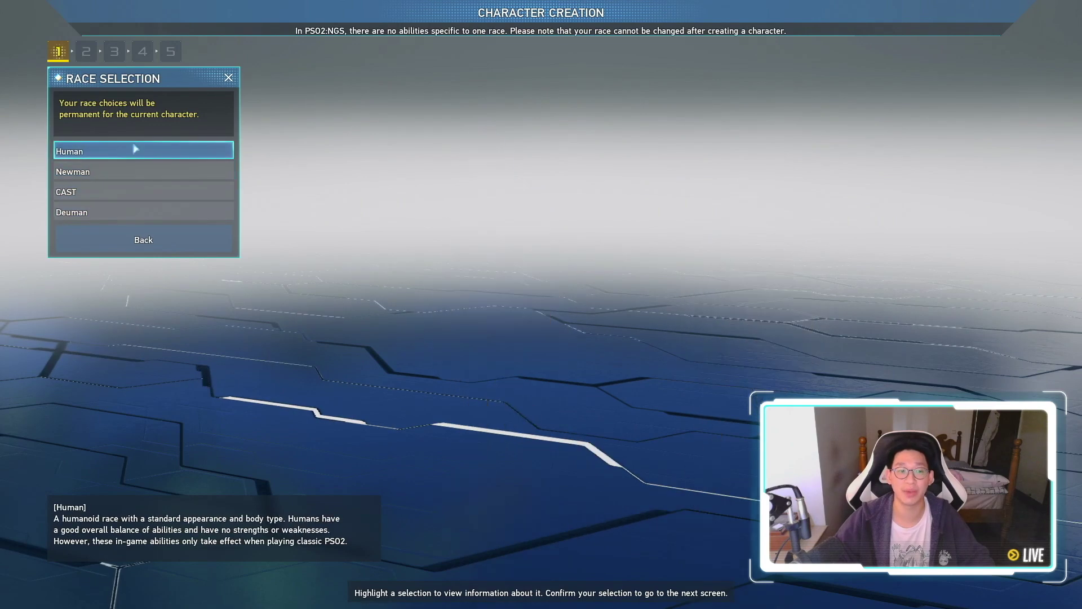
Step: Create a Human character with Human Type 2-03 as the base
left_click(134, 150)
left_click(142, 214)
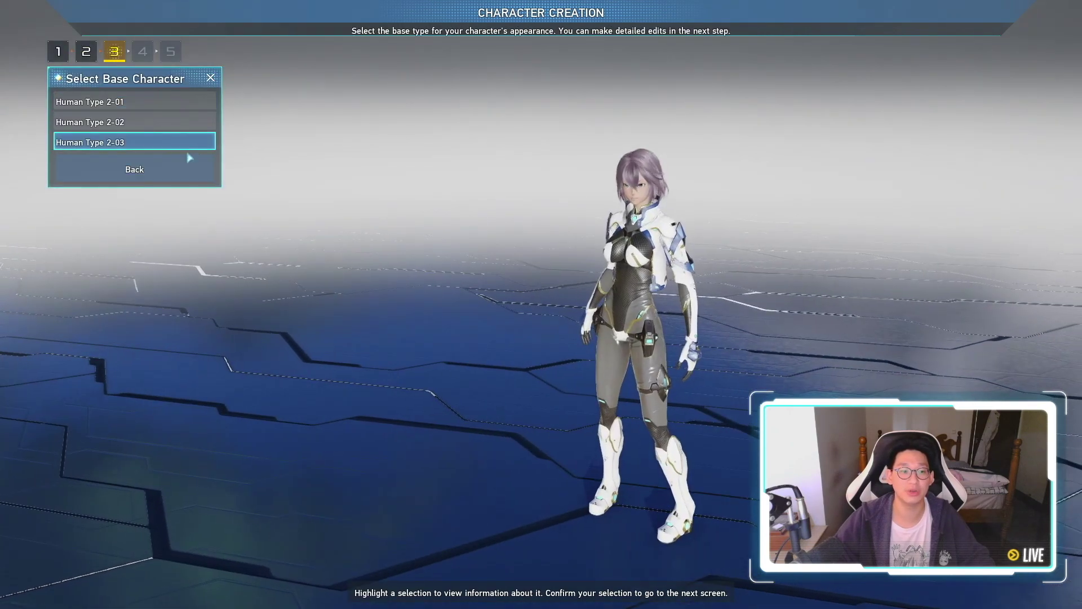
left_click(144, 141)
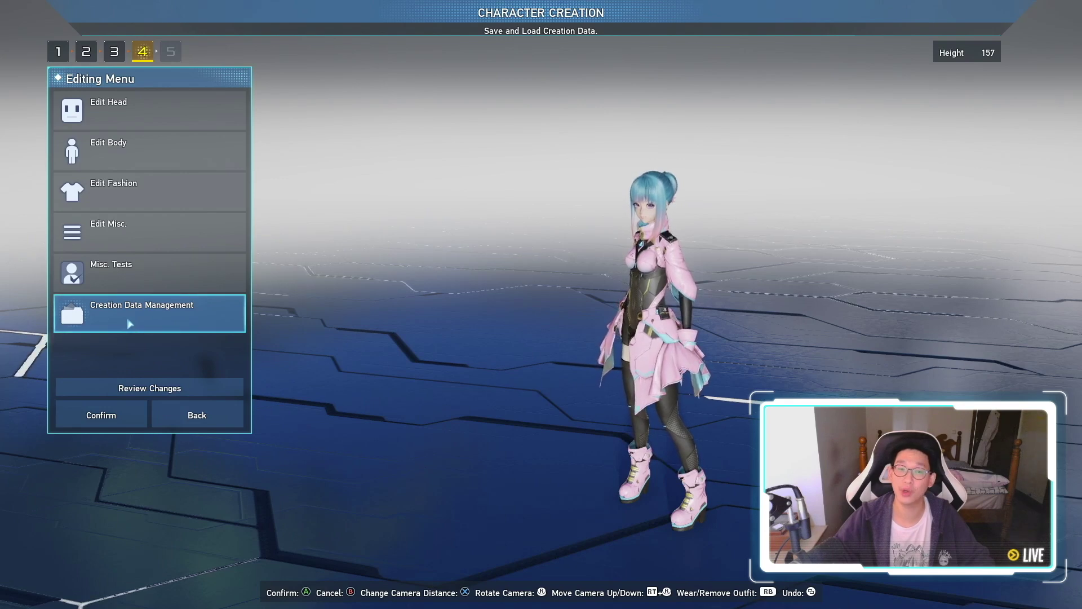
Step: Load the saved creation data keroppi2 onto the character
left_click(141, 323)
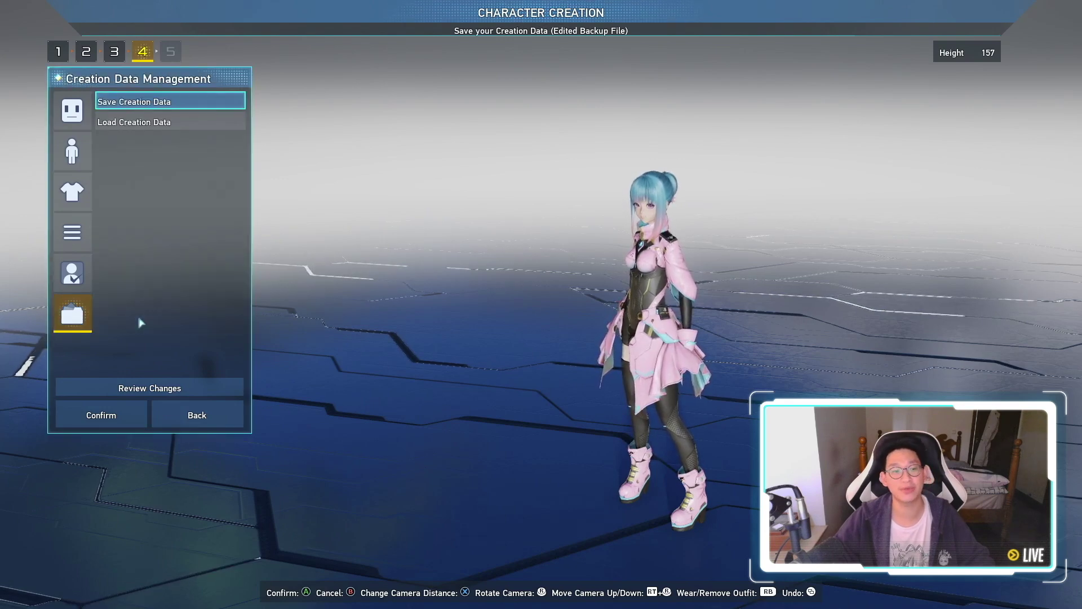
left_click(171, 120)
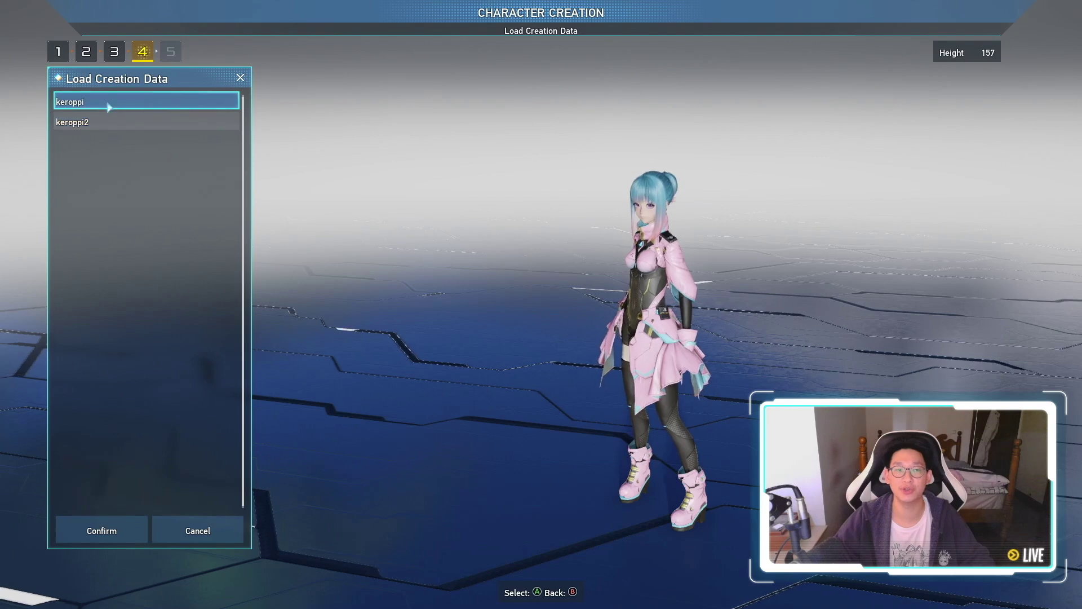
key("Down")
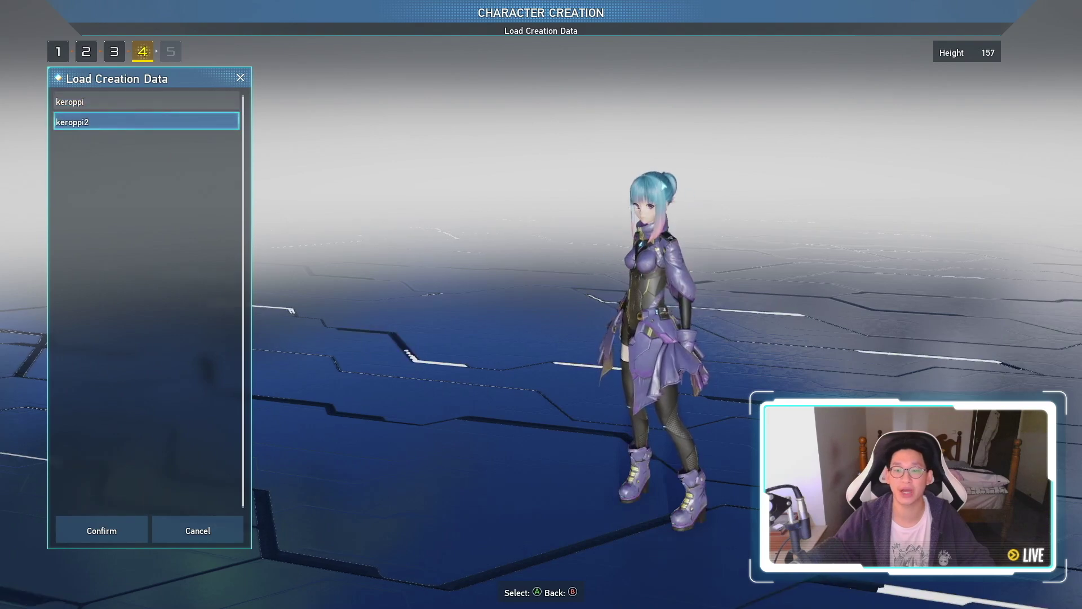
left_click(130, 127)
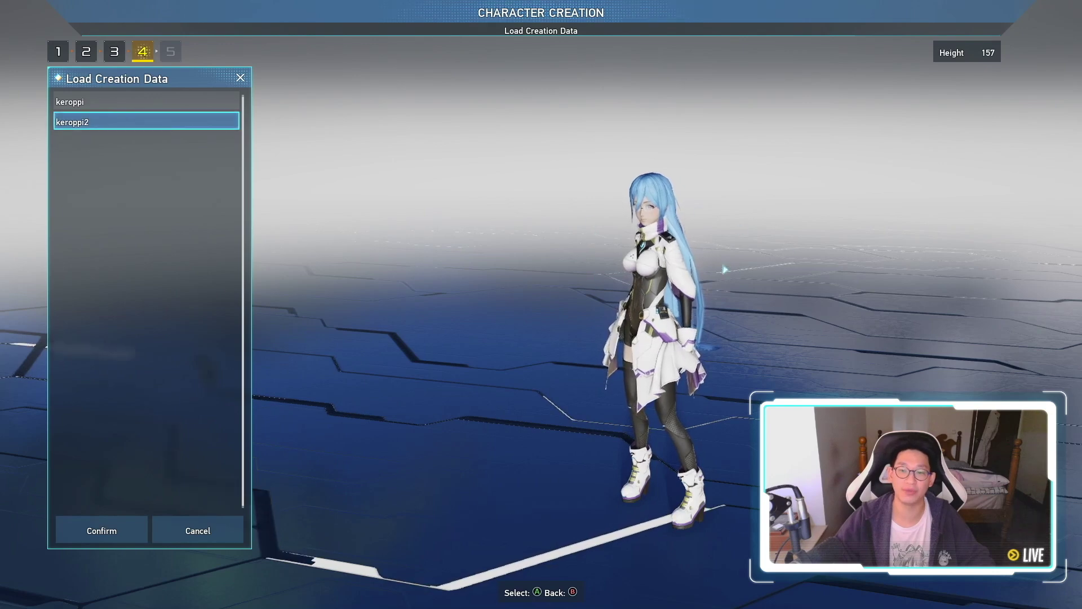
left_click(129, 124)
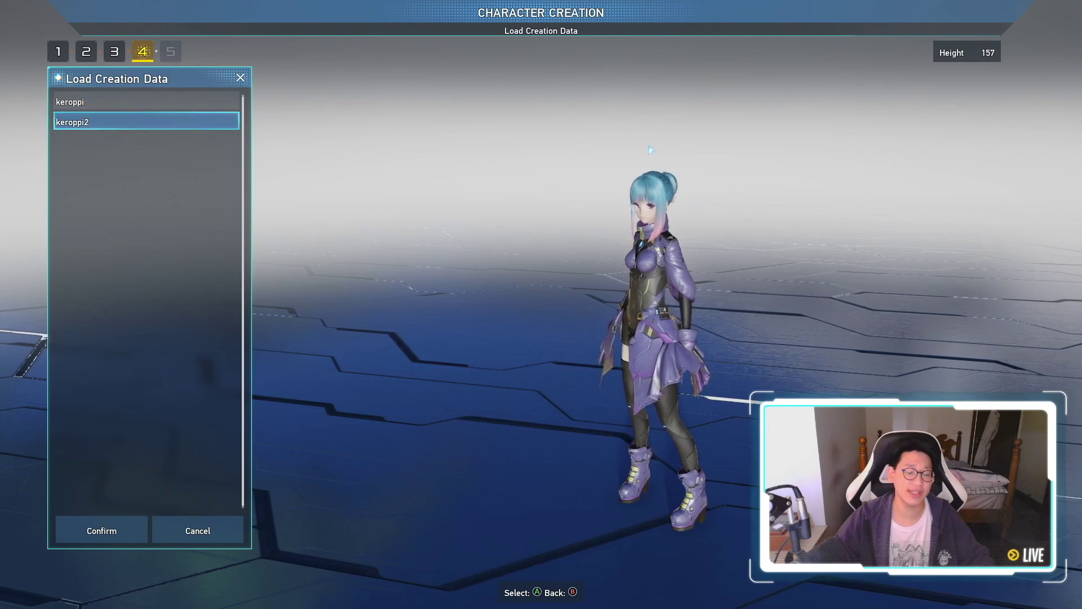
left_click(100, 542)
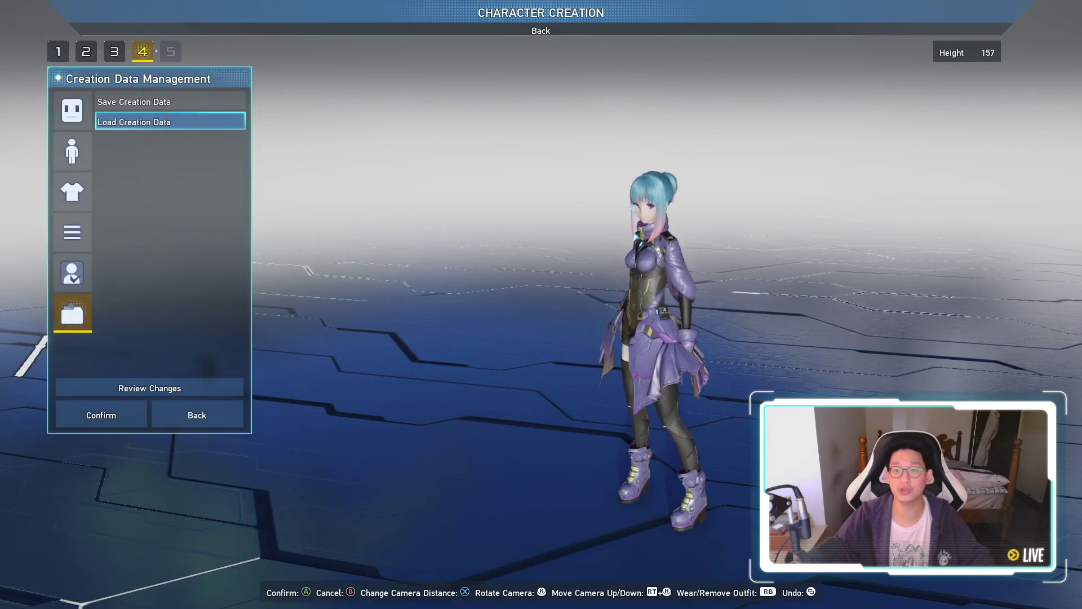
Step: Finish editing the character and save its data under the name keroppi, overwriting the existing data
left_click(89, 422)
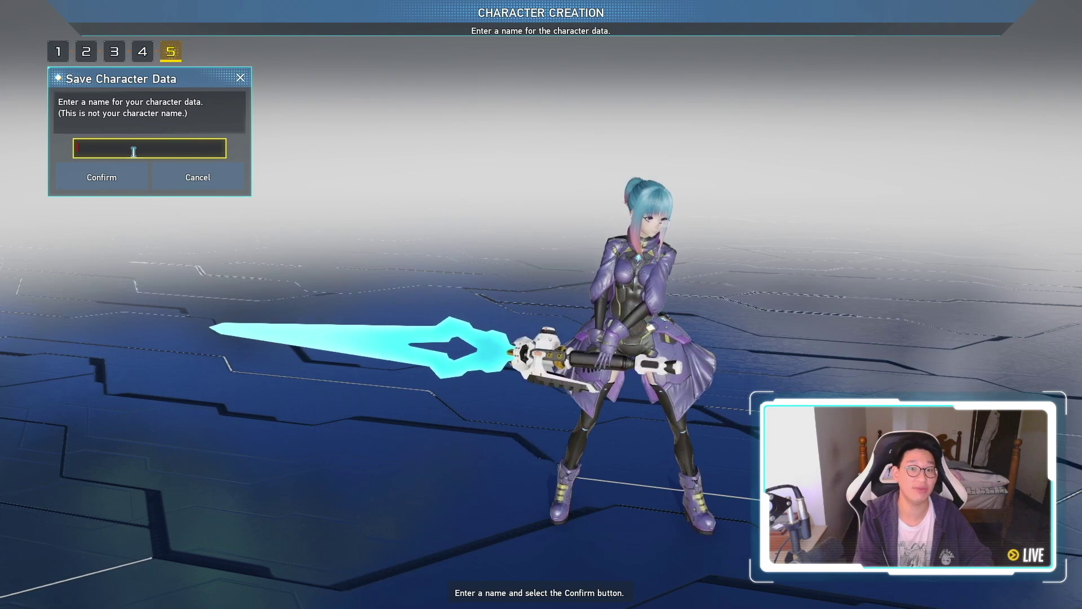
type("keroppi")
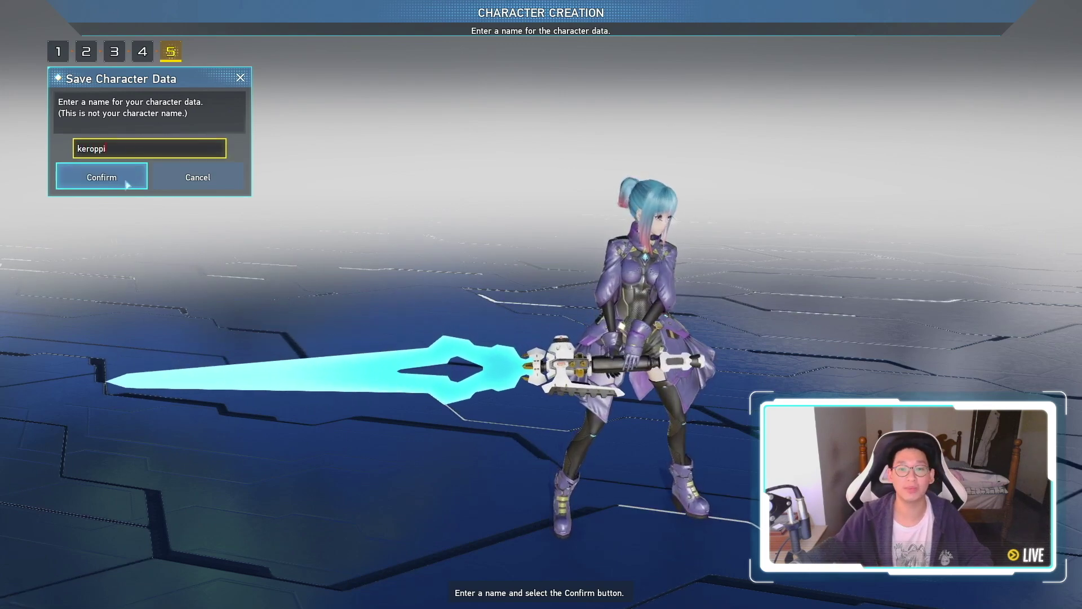
left_click(126, 183)
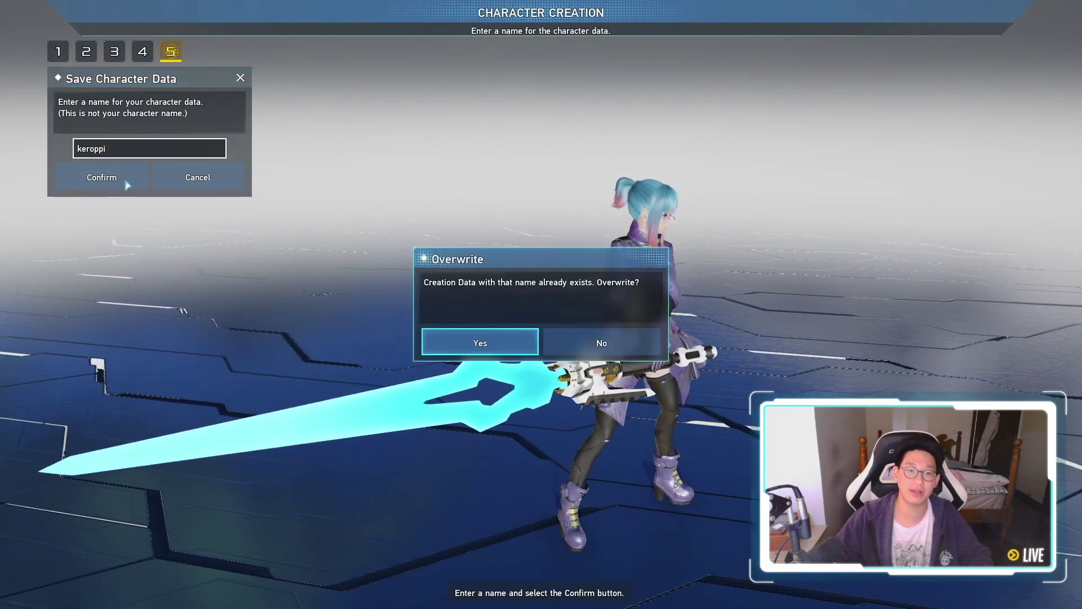
left_click(478, 341)
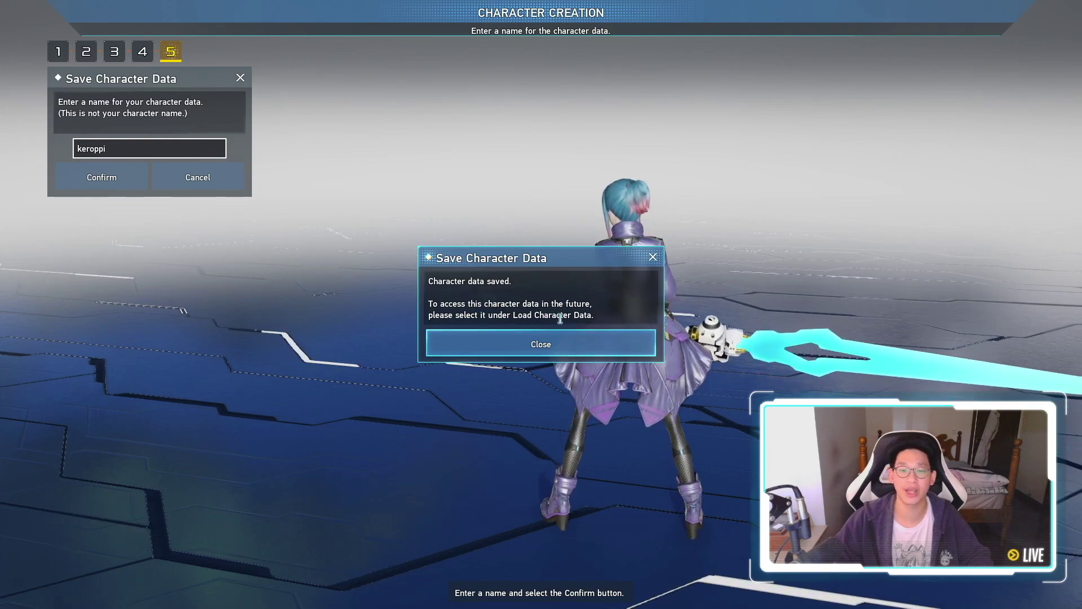
left_click(567, 344)
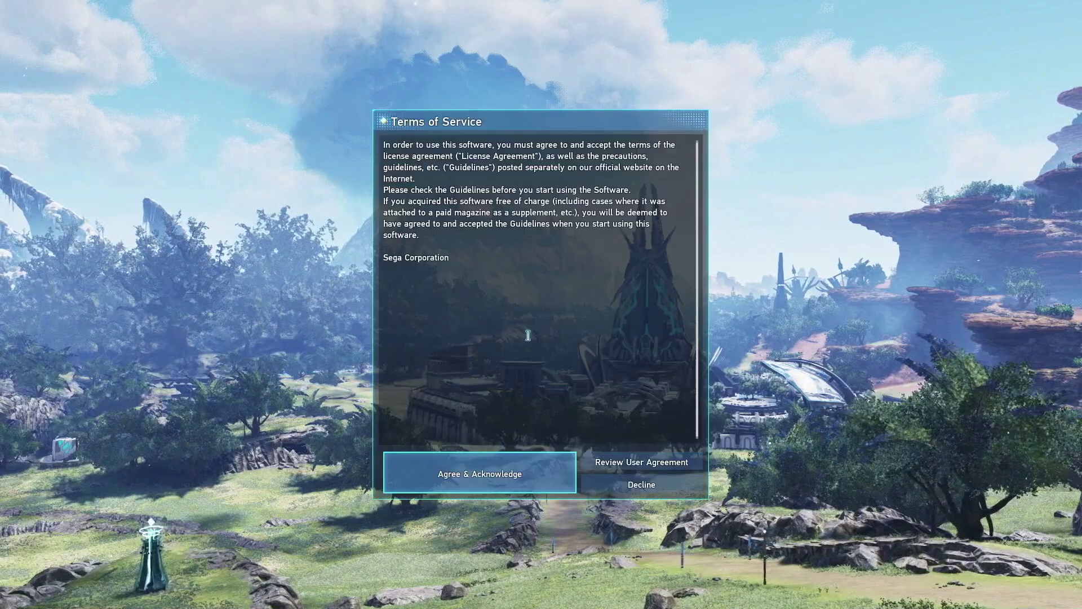
Step: Accept the Terms of Service and set Texture Filtering to Bilinear in the graphics options
left_click(514, 486)
left_click(516, 338)
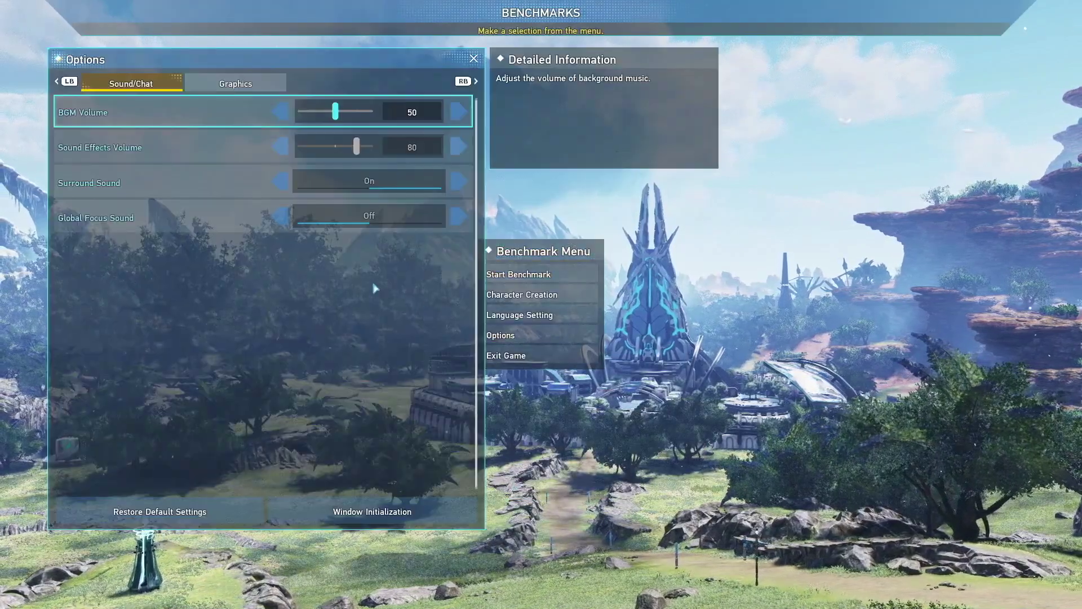
left_click(235, 83)
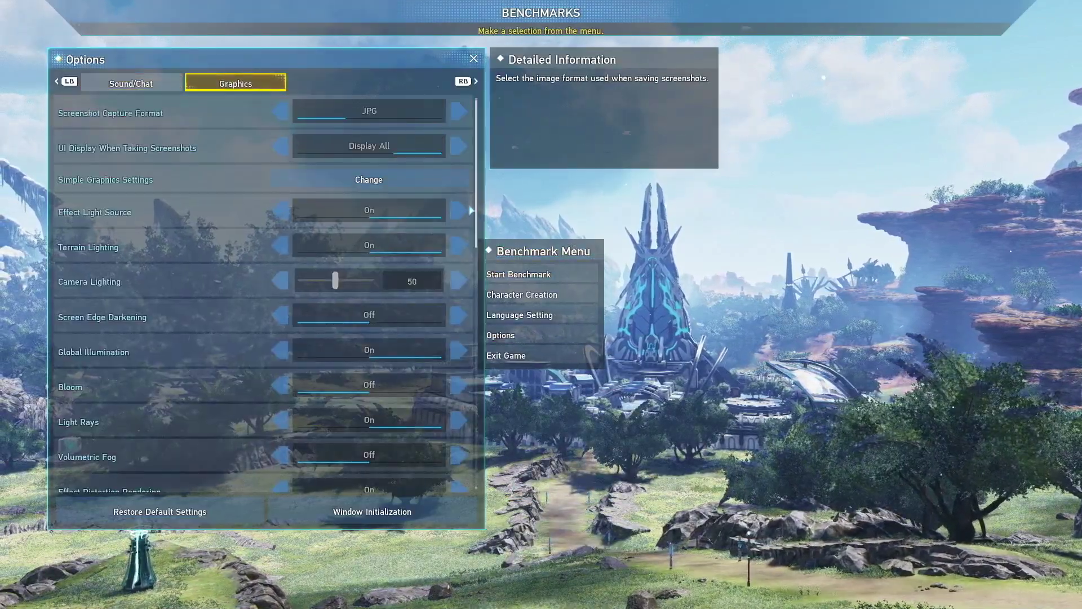
left_click_drag(479, 203, 477, 451)
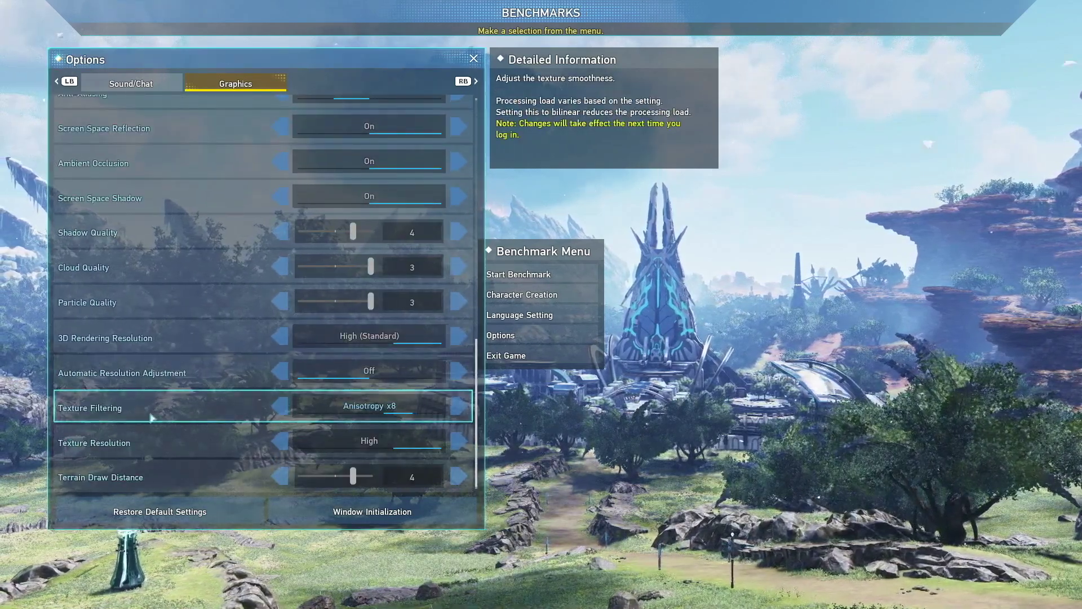
left_click(458, 406)
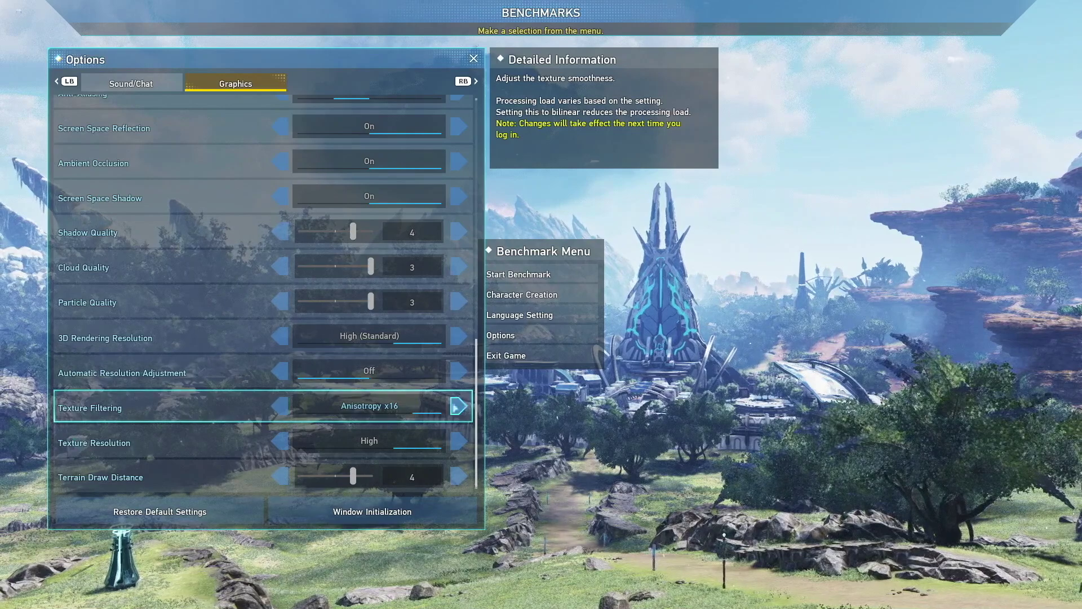
left_click(459, 406)
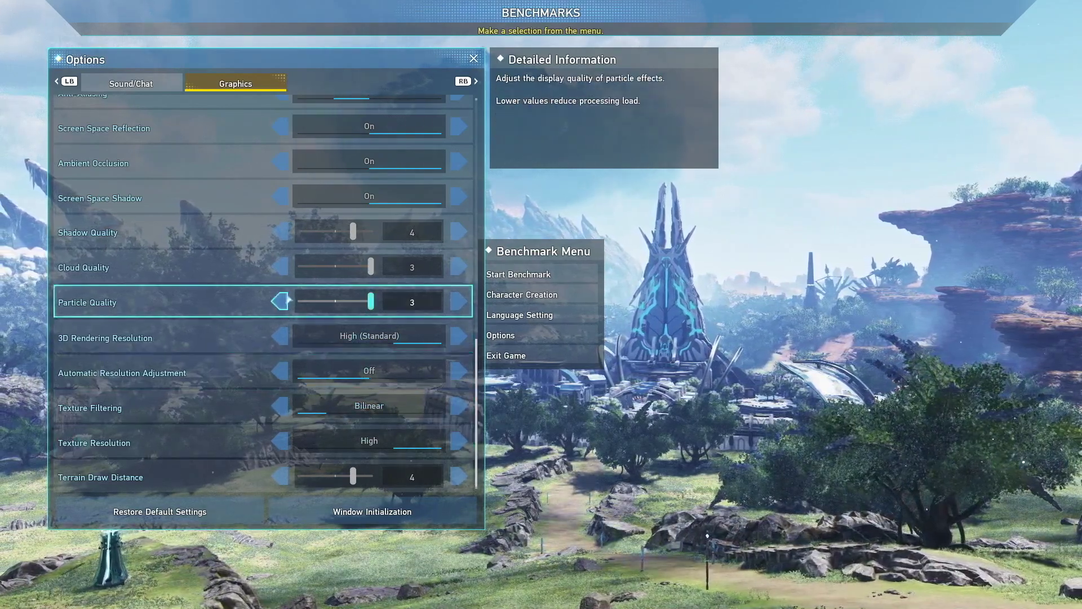
Step: Lower Cloud Quality to 2 and Shadow Quality to 2
left_click(281, 267)
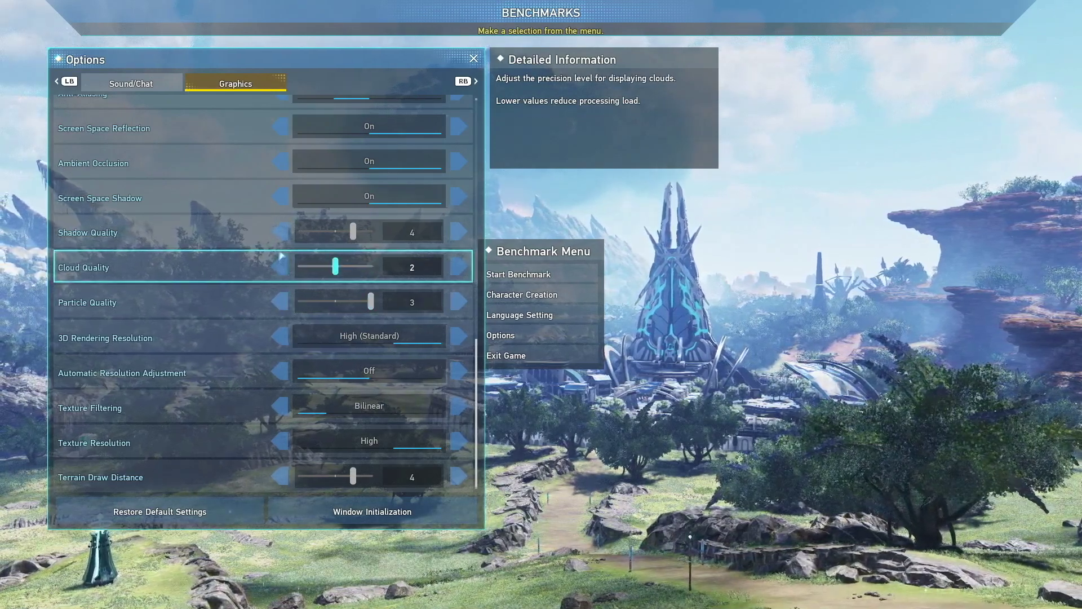
left_click(281, 232)
left_click(281, 232)
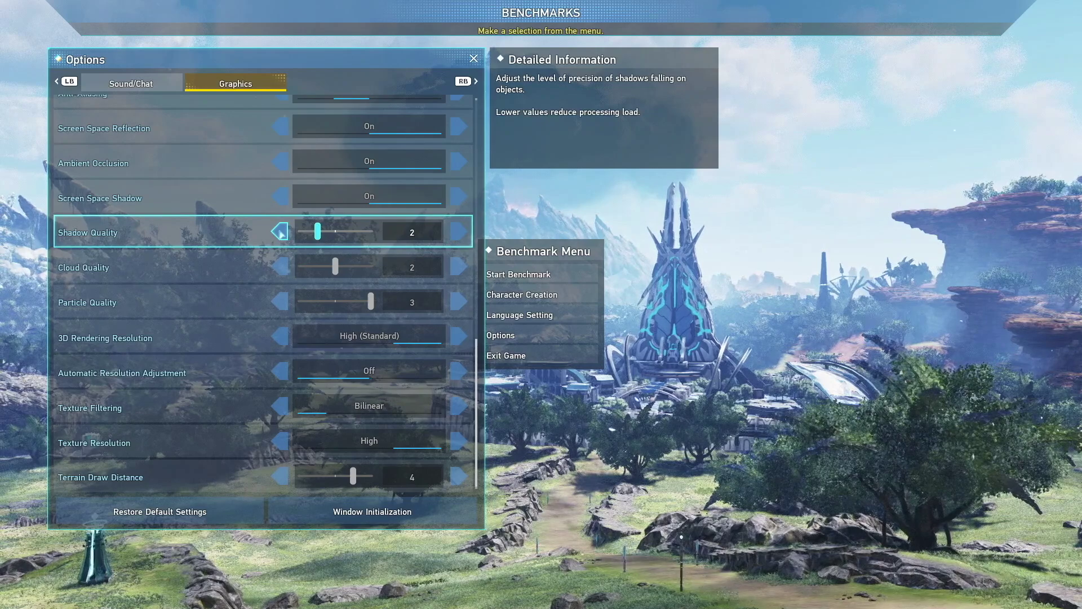
Step: Turn Anti-Aliasing off in the graphics options
scroll(281, 253, "up", 4)
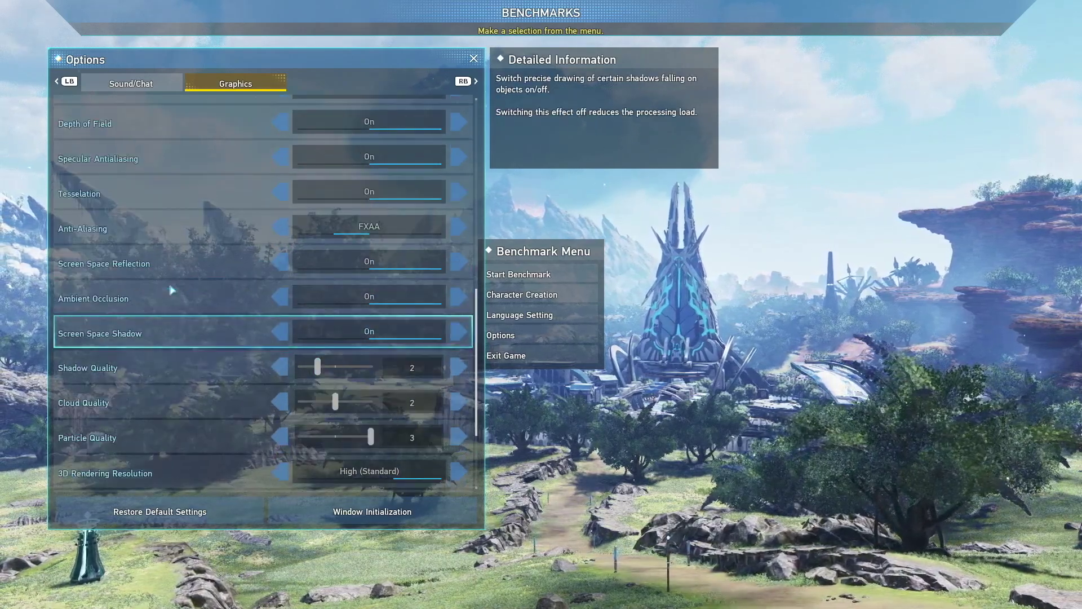
left_click(279, 230)
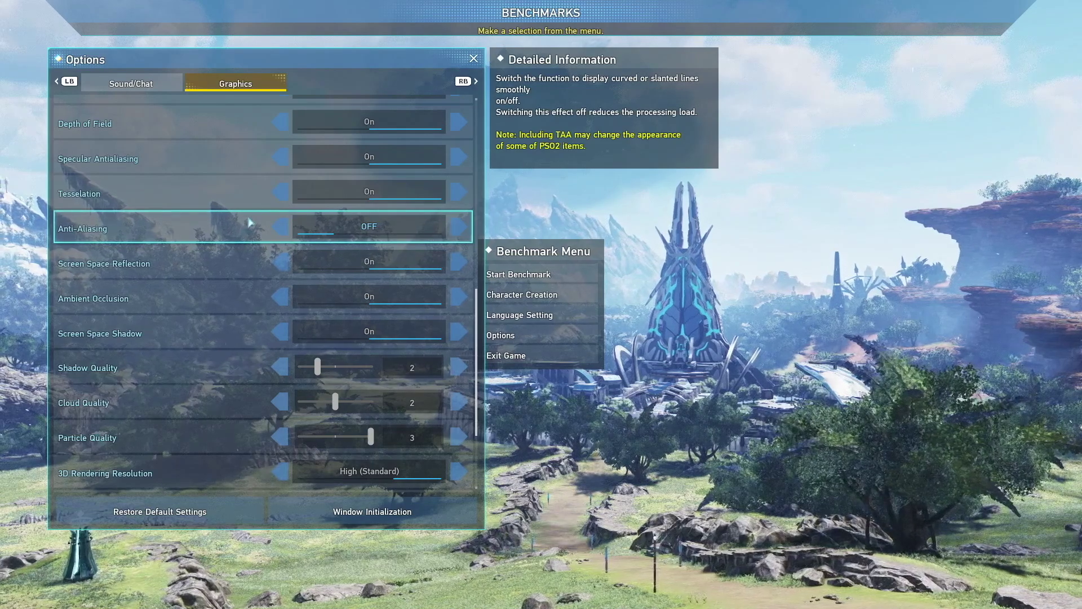
scroll(219, 256, "up", 1)
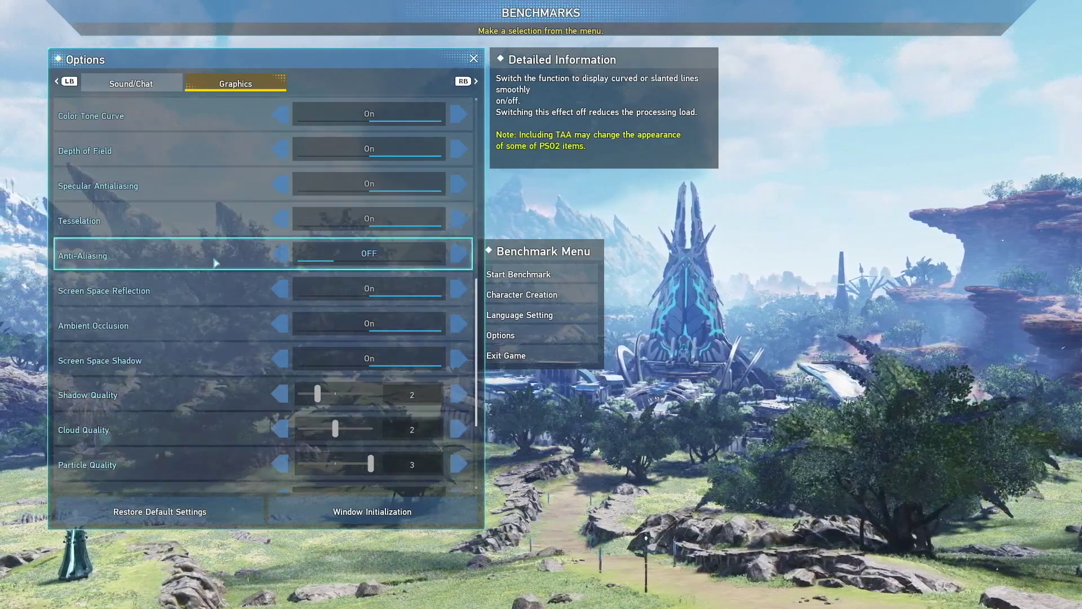
scroll(191, 366, "up", 3)
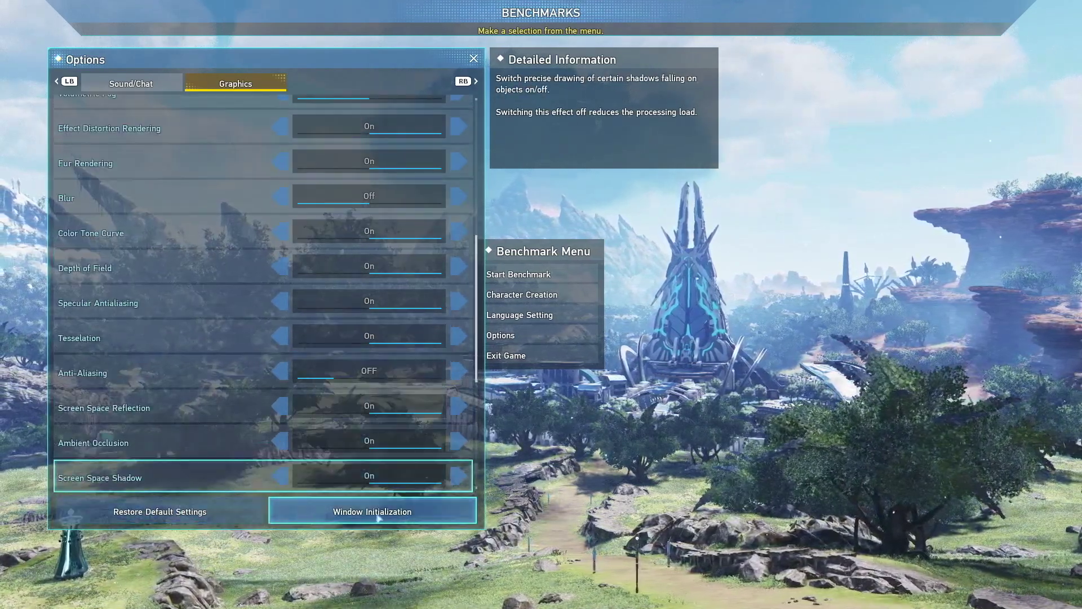
key("Escape")
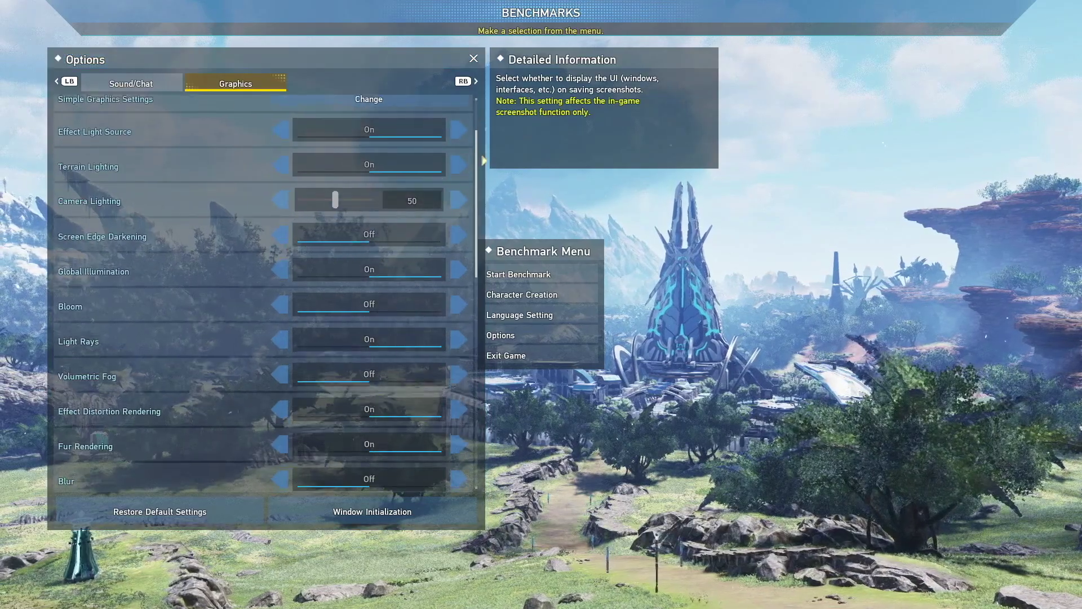
Step: Switch Texture Filtering to Anisotropy x8 for comparison, and return it to Bilinear
scroll(269, 293, "down", 10)
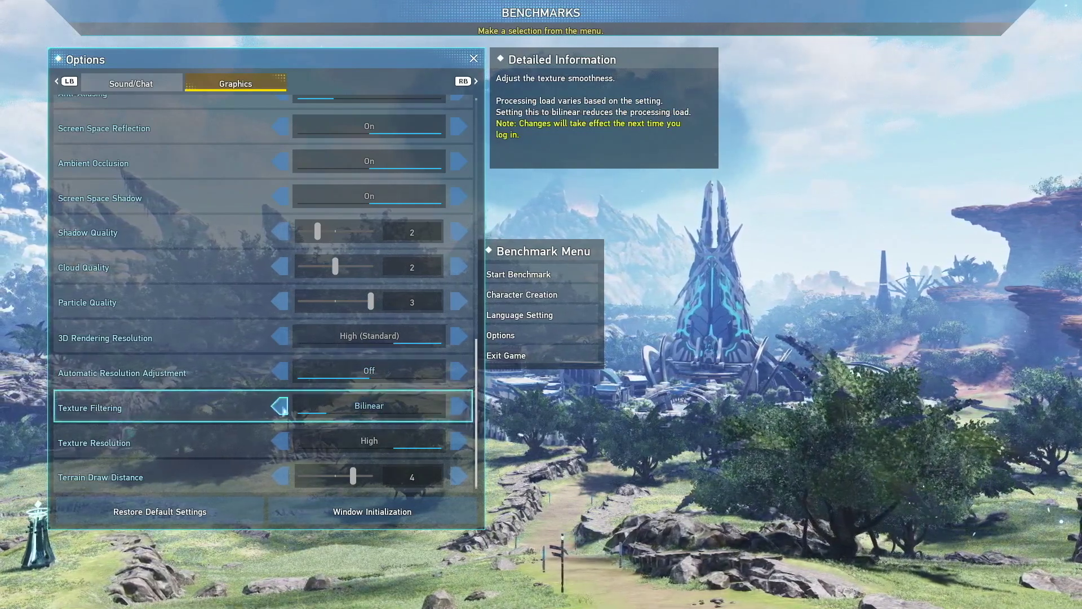
left_click(466, 411)
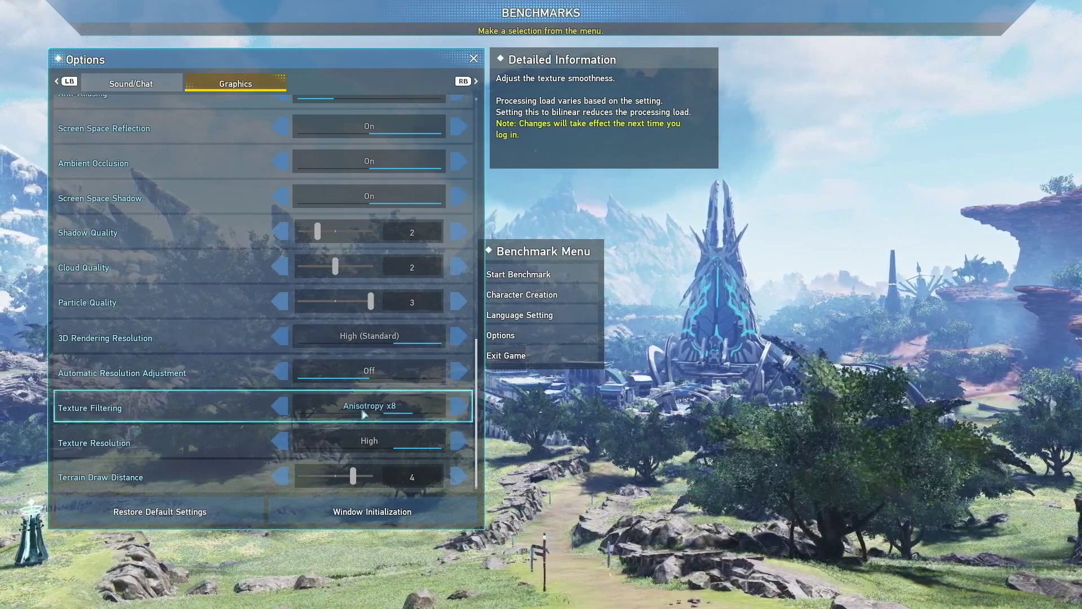
left_click(280, 411)
left_click(279, 412)
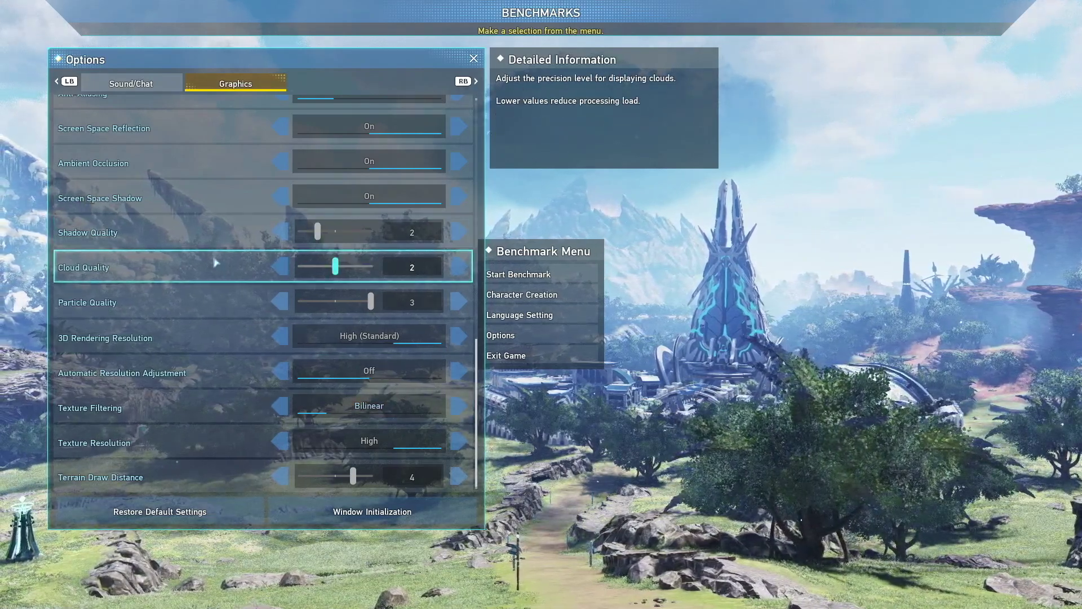
Step: Reduce Cloud Quality and Shadow Quality to 1 each
left_click(280, 269)
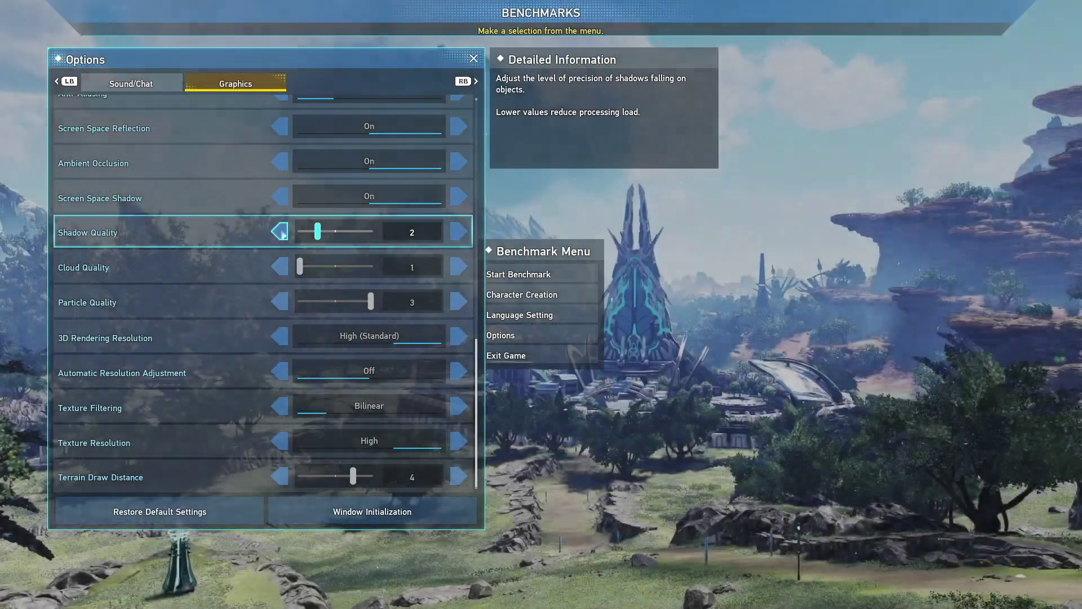
left_click(282, 233)
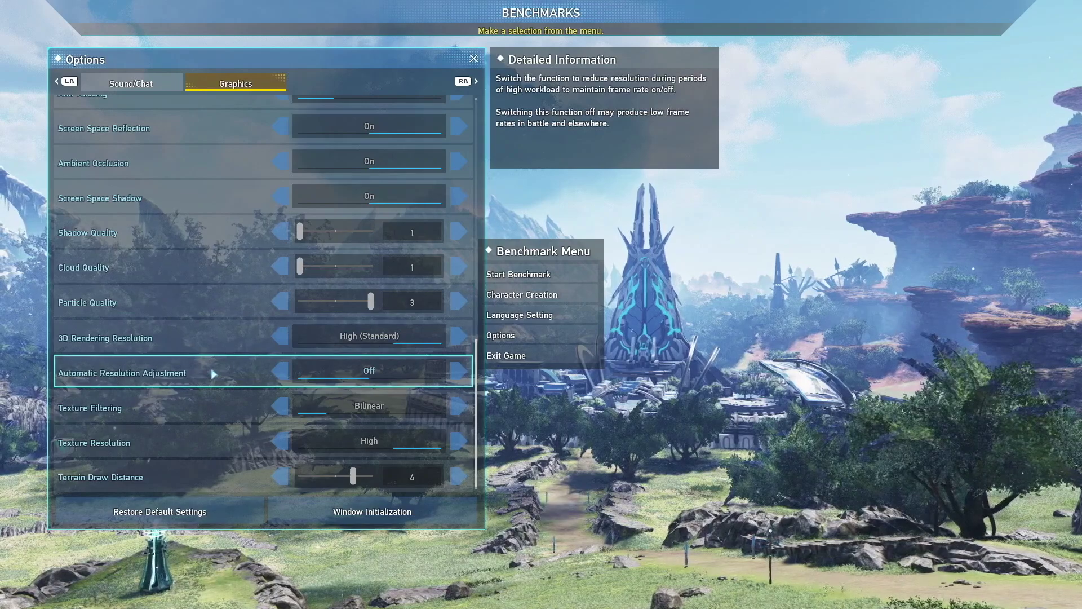
scroll(212, 376, "up", 8)
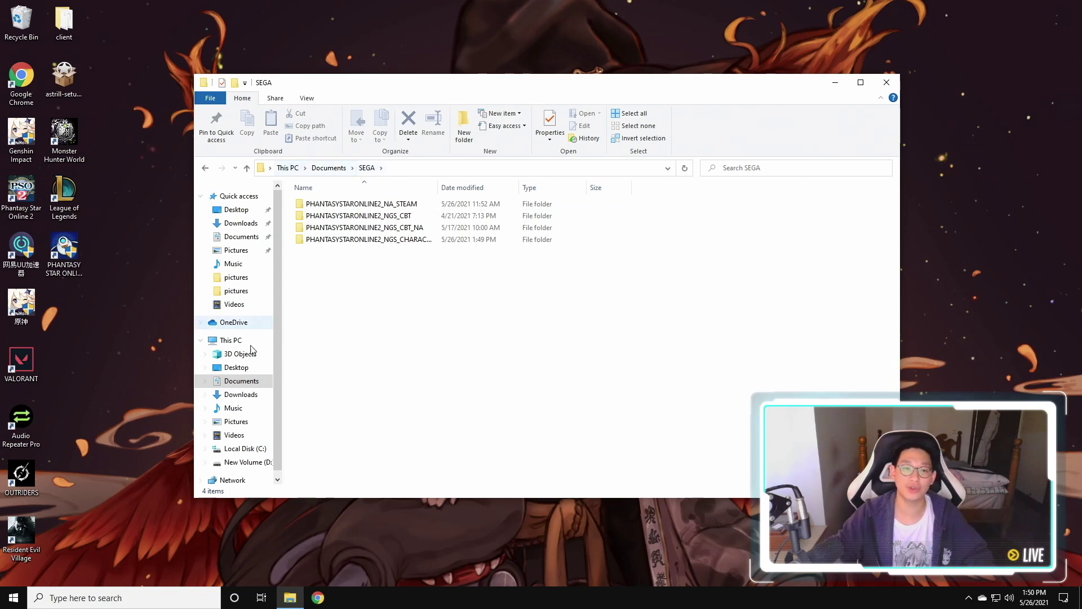
Step: In File Explorer, open the PHANTASYSTARONLINE2_NGS_CHARACTERCREATOR_NA folder inside Documents > SEGA
left_click(242, 380)
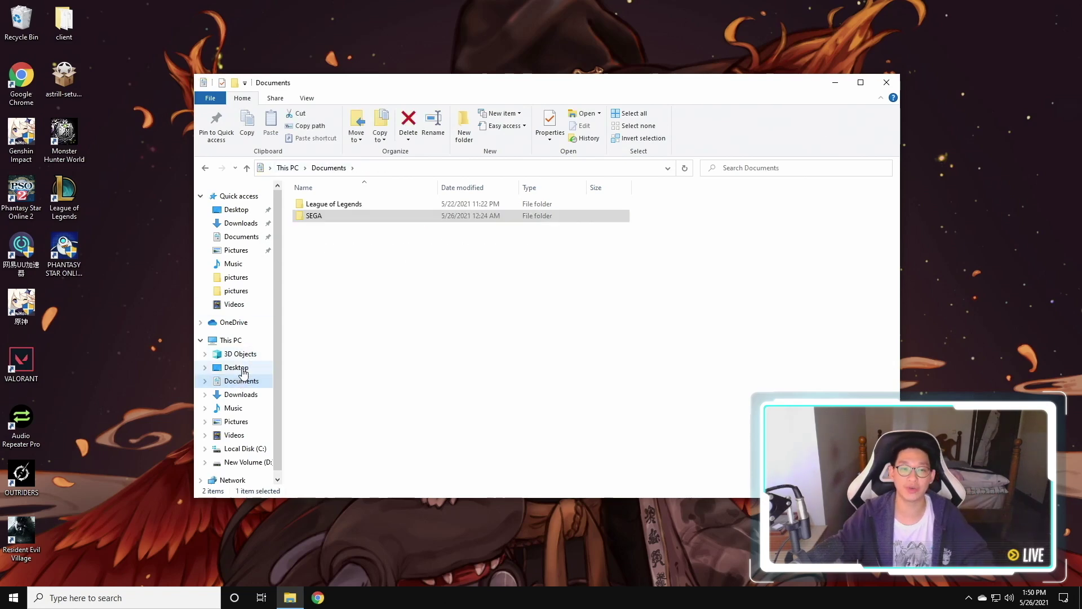
double_click(316, 216)
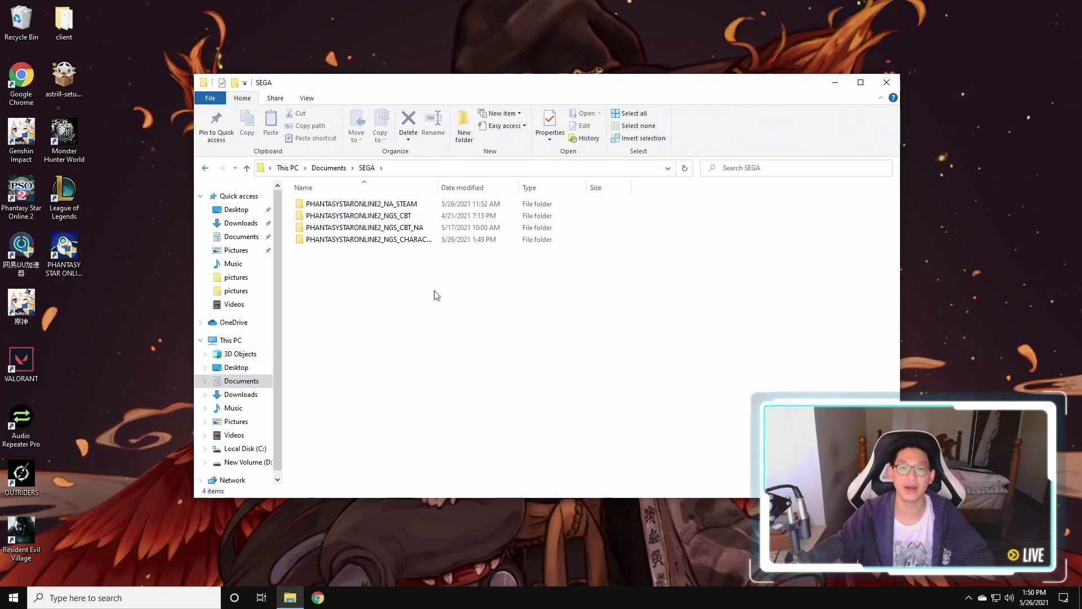
double_click(428, 241)
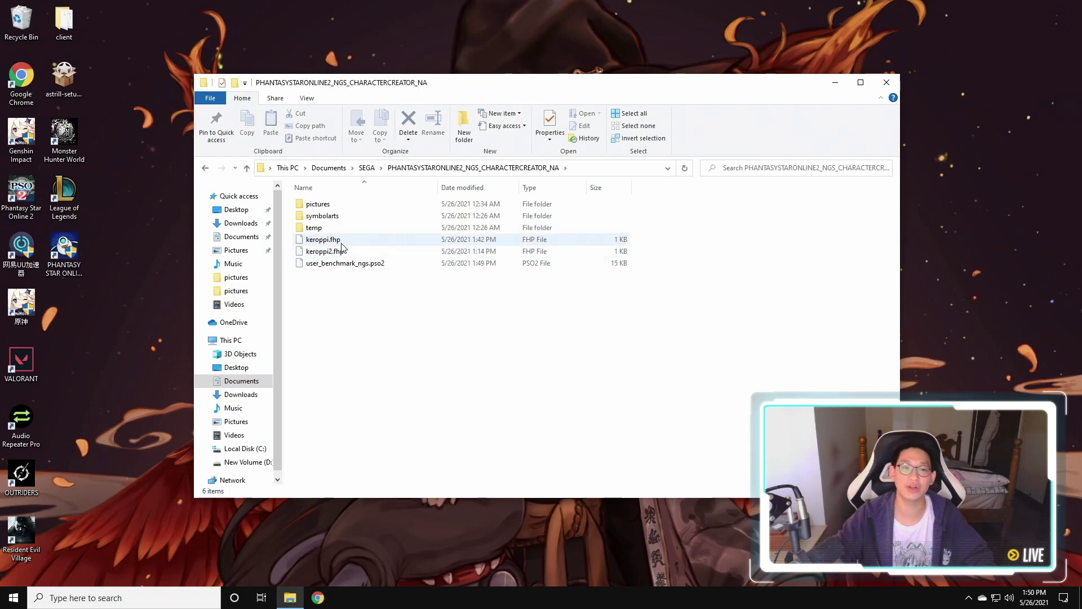
Step: Select both saved character files, keroppi.fhp and keroppi2.fhp
left_click(309, 241)
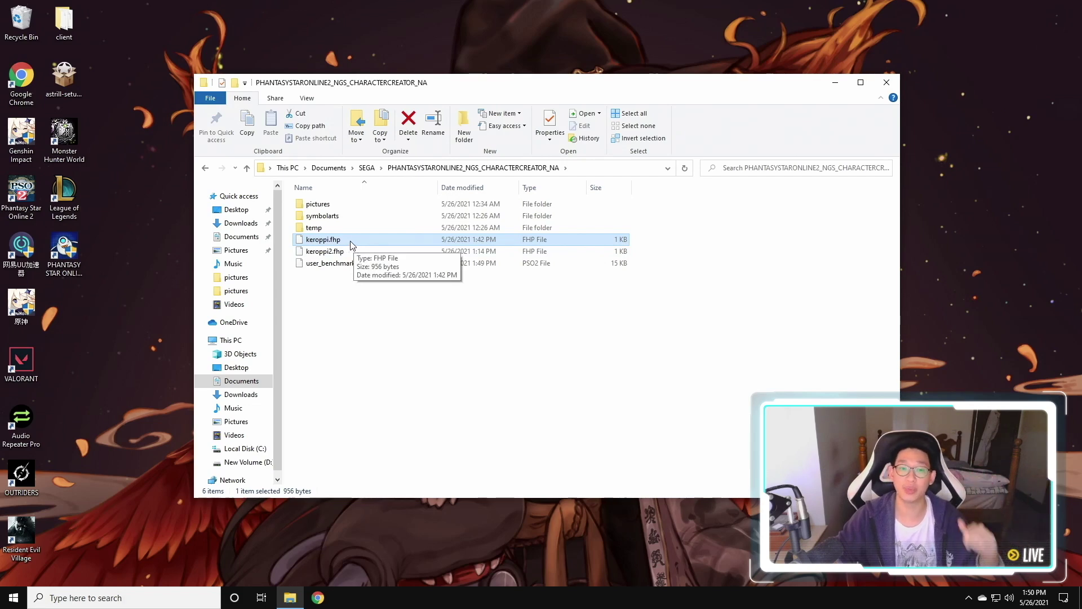
left_click(339, 254)
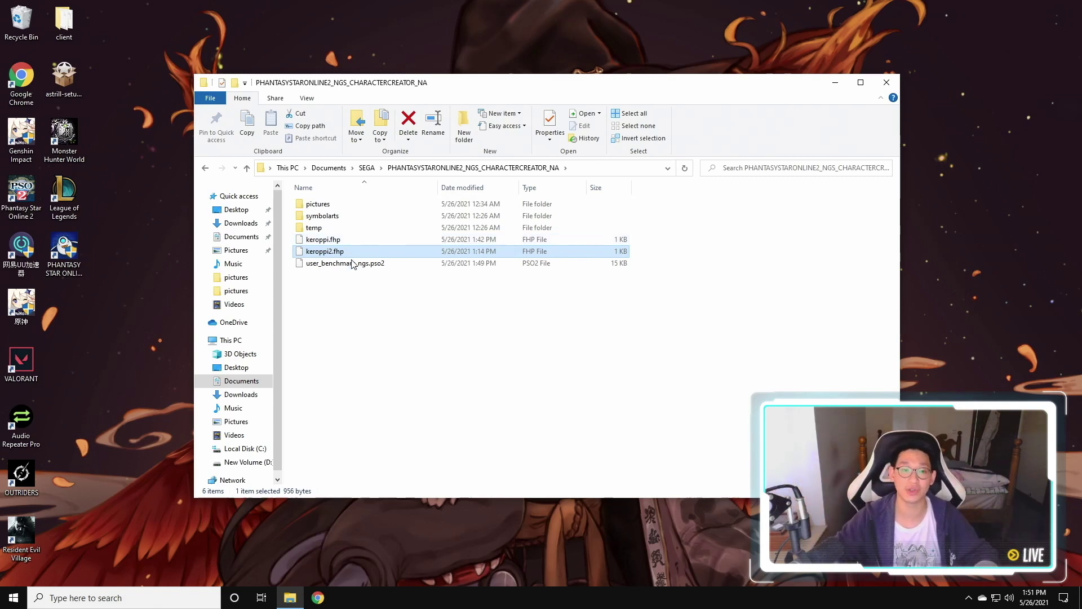
left_click(360, 242, "ctrl")
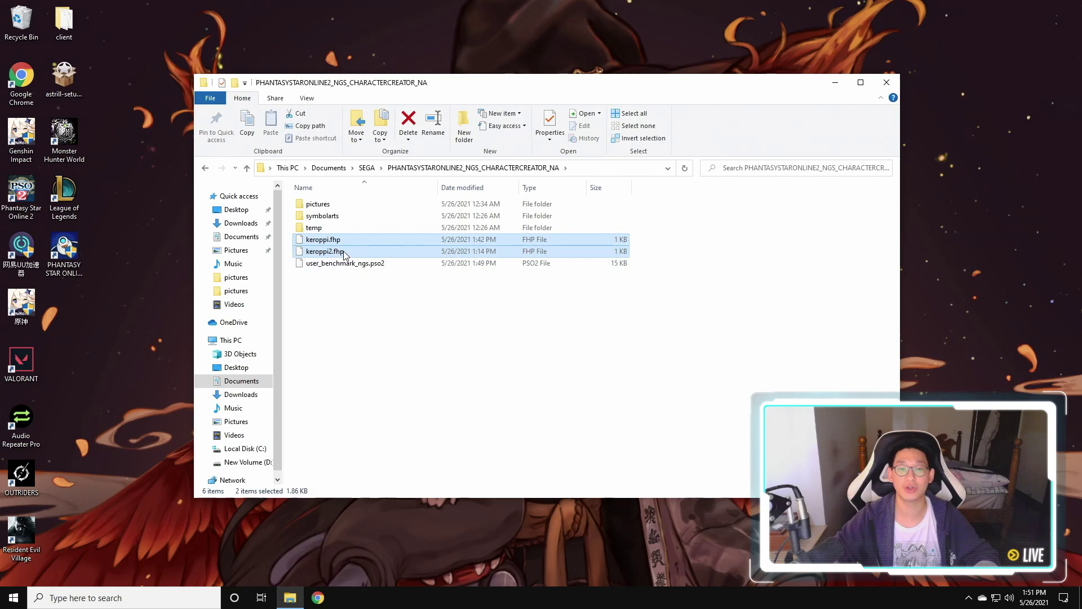
Step: Create a new folder on the desktop and name it NGS Presets
right_click(120, 350)
mouse_move(195, 459)
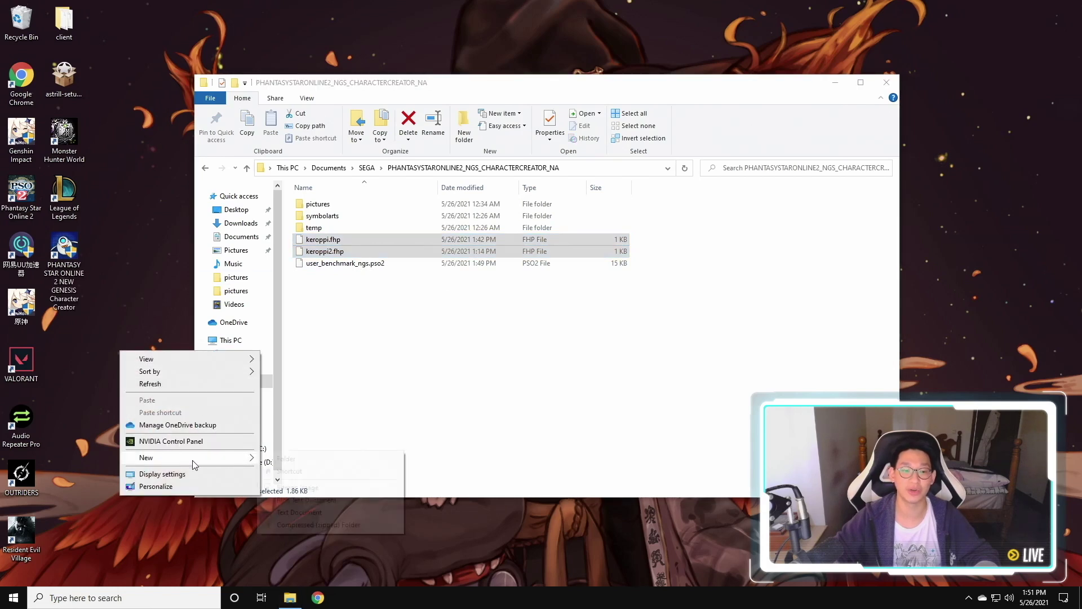
left_click(329, 462)
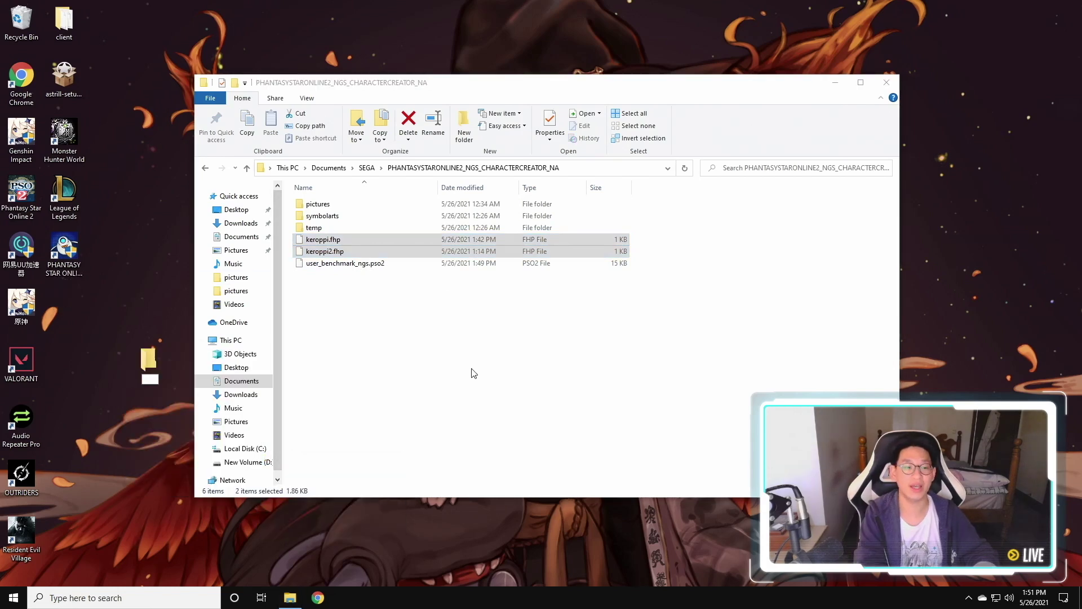
type("NGS Presets")
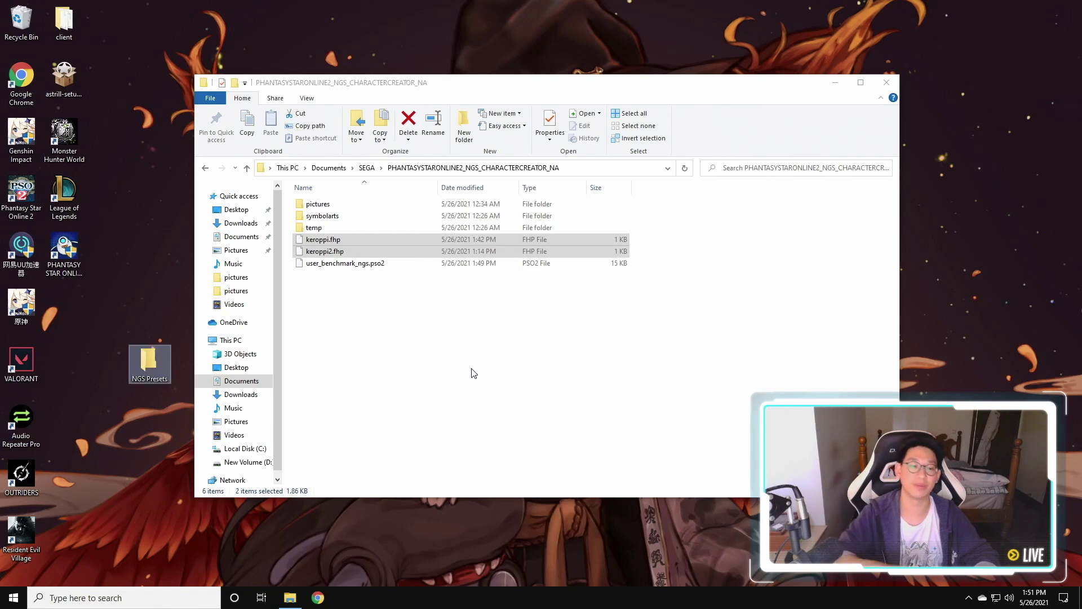
key("Return")
Step: Put the selected keroppi.fhp and keroppi2.fhp files into the NGS Presets desktop folder
left_click_drag(213, 317, 150, 369)
double_click(149, 369)
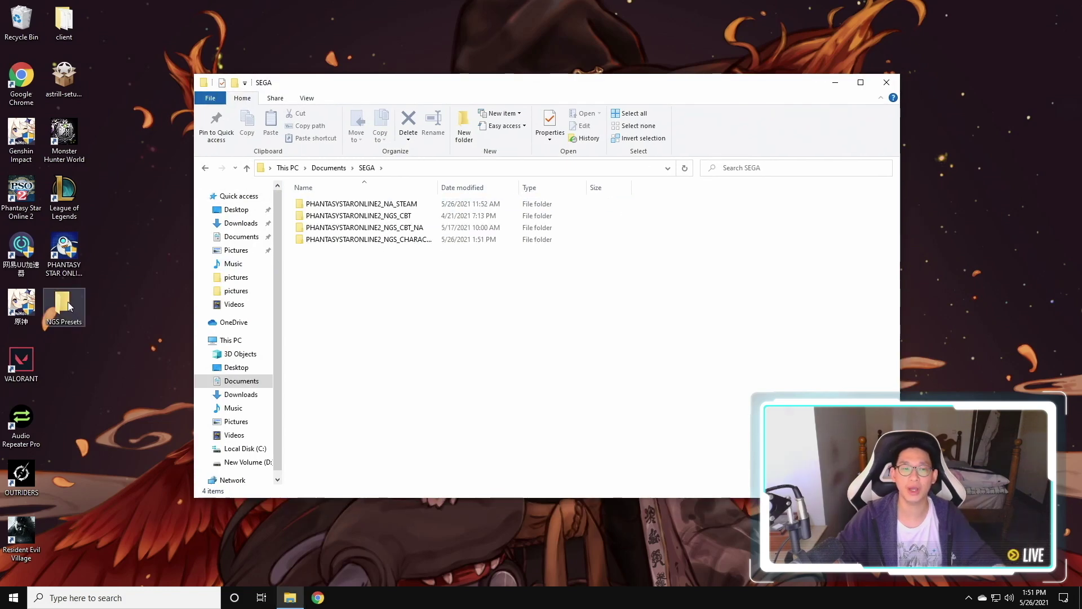
left_click(63, 251)
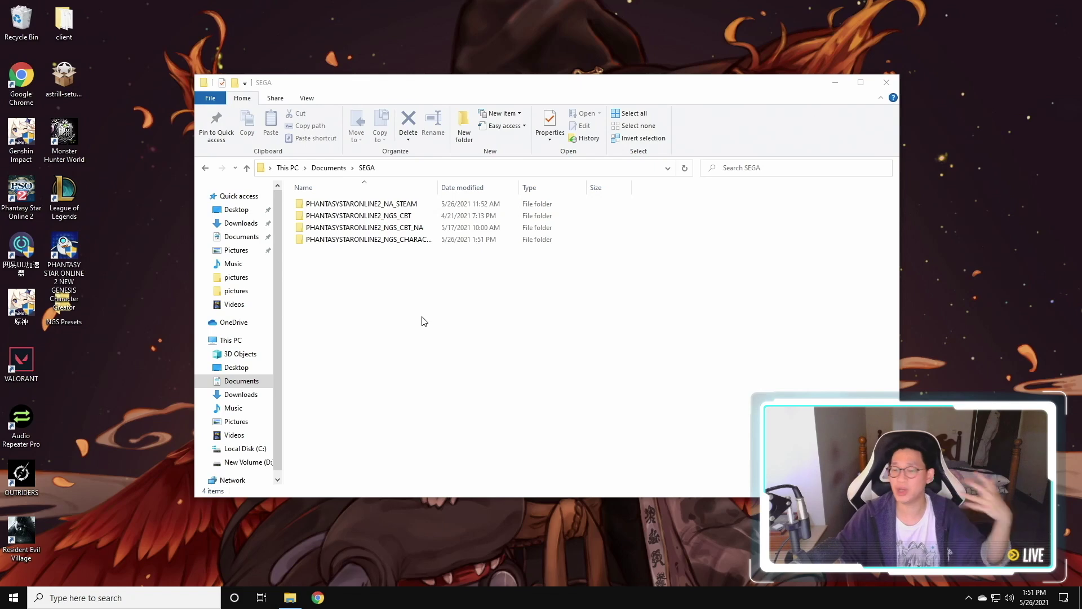
Step: Open the PHANTASYSTARONLINE2_NA_STEAM folder inside Documents > SEGA
left_click(64, 319)
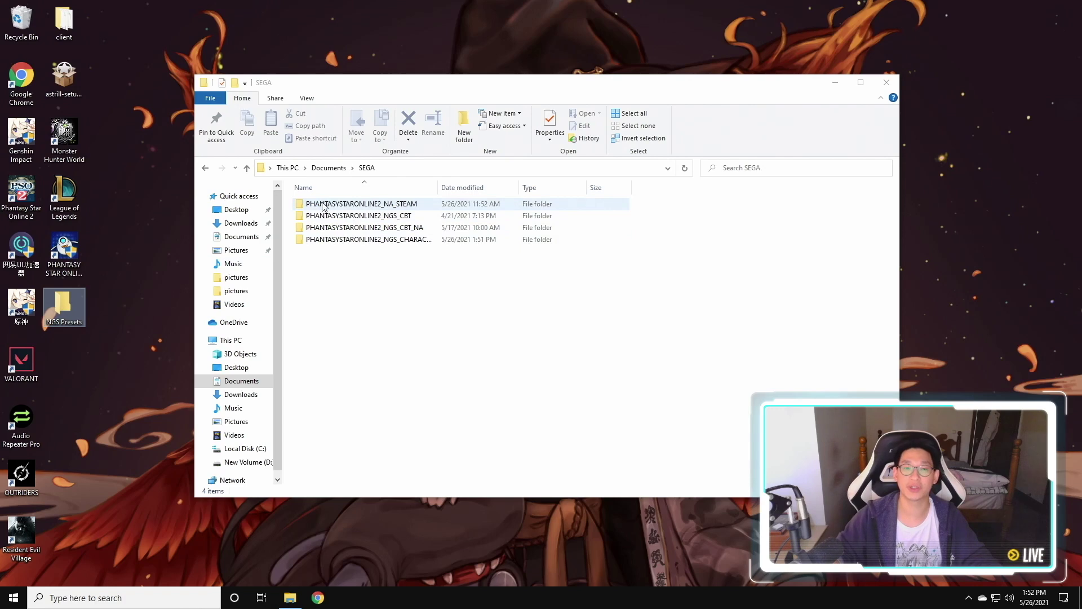
left_click(348, 207)
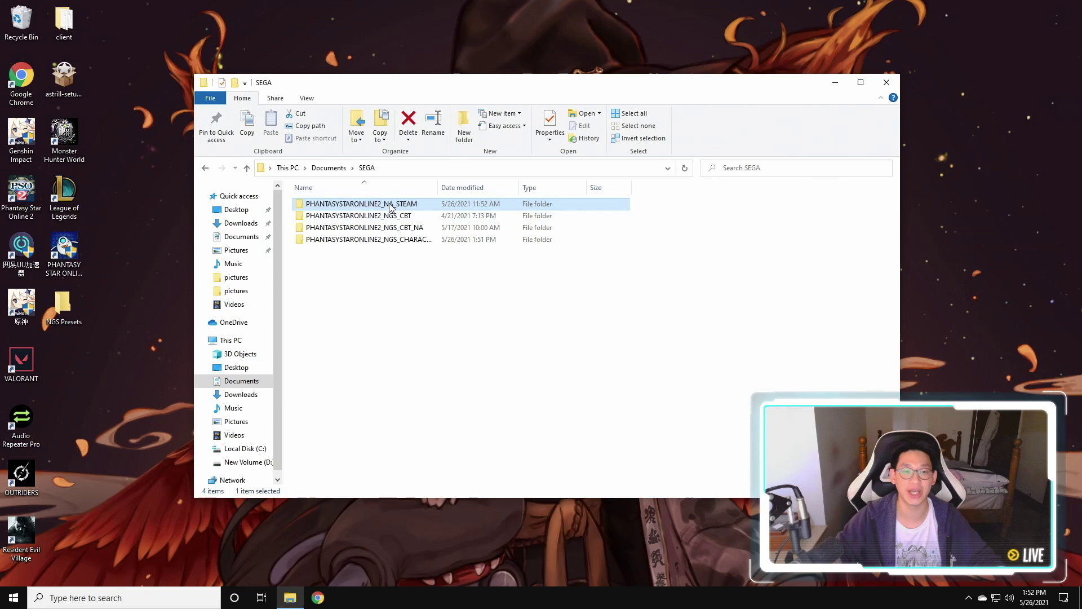
double_click(424, 206)
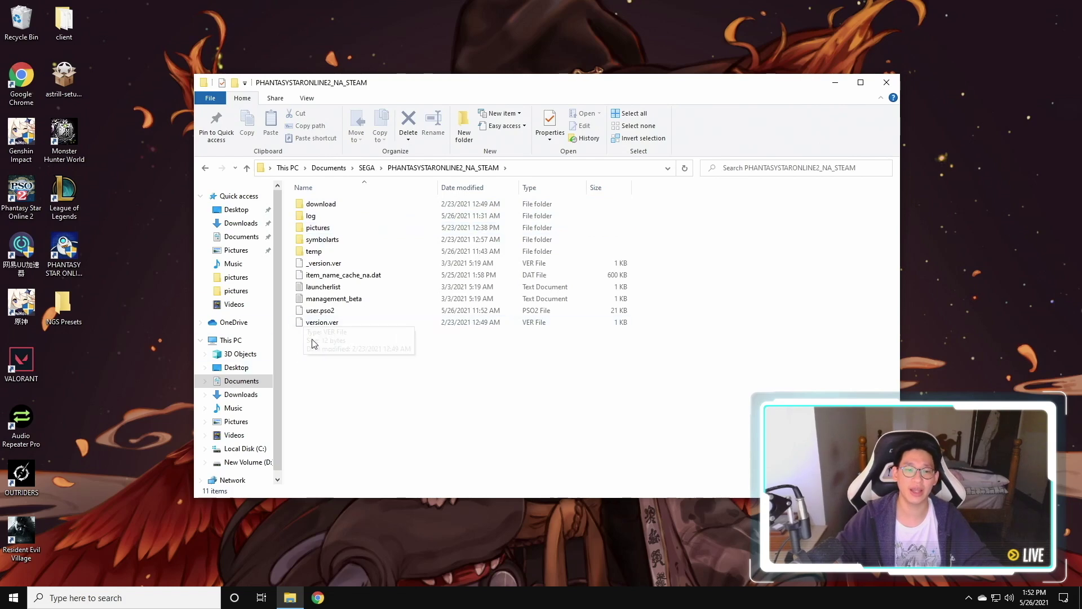
Step: Open the NGS Presets folder in a separate window over the PHANTASYSTARONLINE2_NA_STEAM folder and select both character files
double_click(61, 303)
left_click_drag(522, 117, 773, 117)
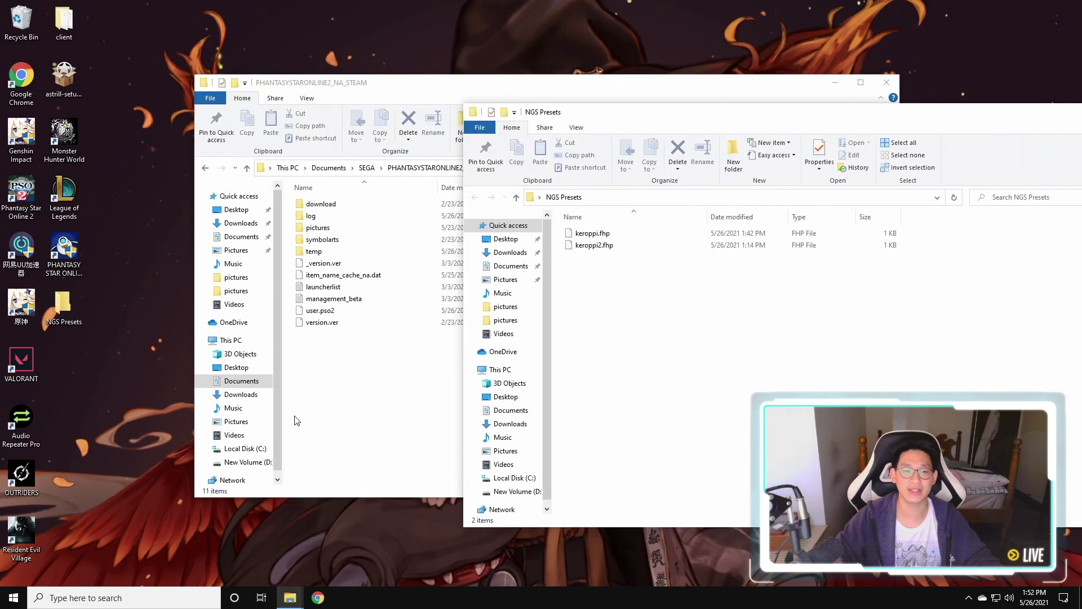
left_click_drag(646, 283, 708, 319)
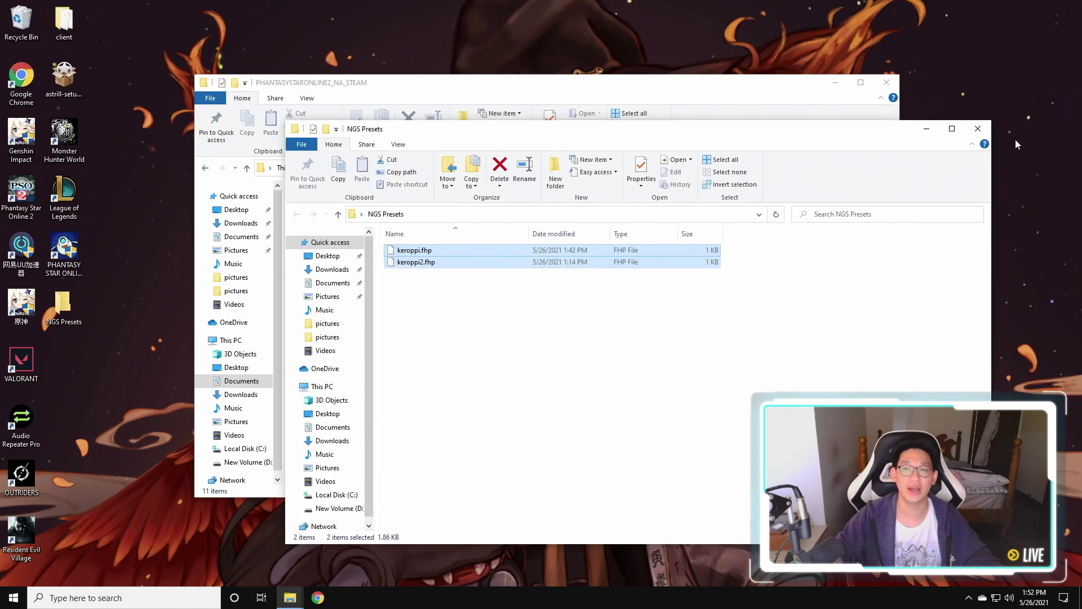
Step: Close the NGS Presets and PHANTASYSTARONLINE2_NA_STEAM folder windows
key("alt+F4")
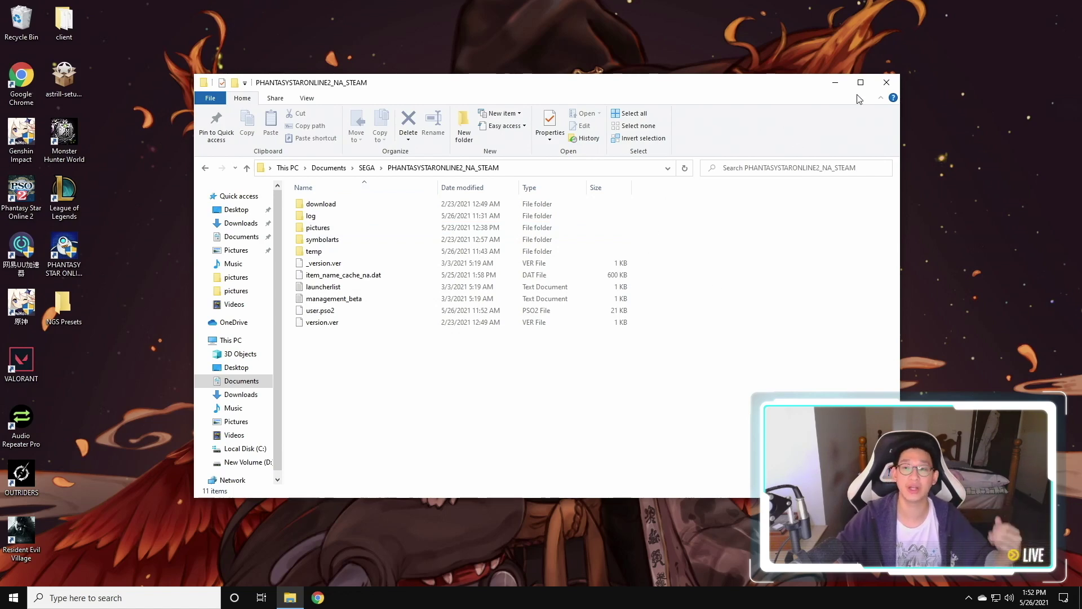
left_click(891, 82)
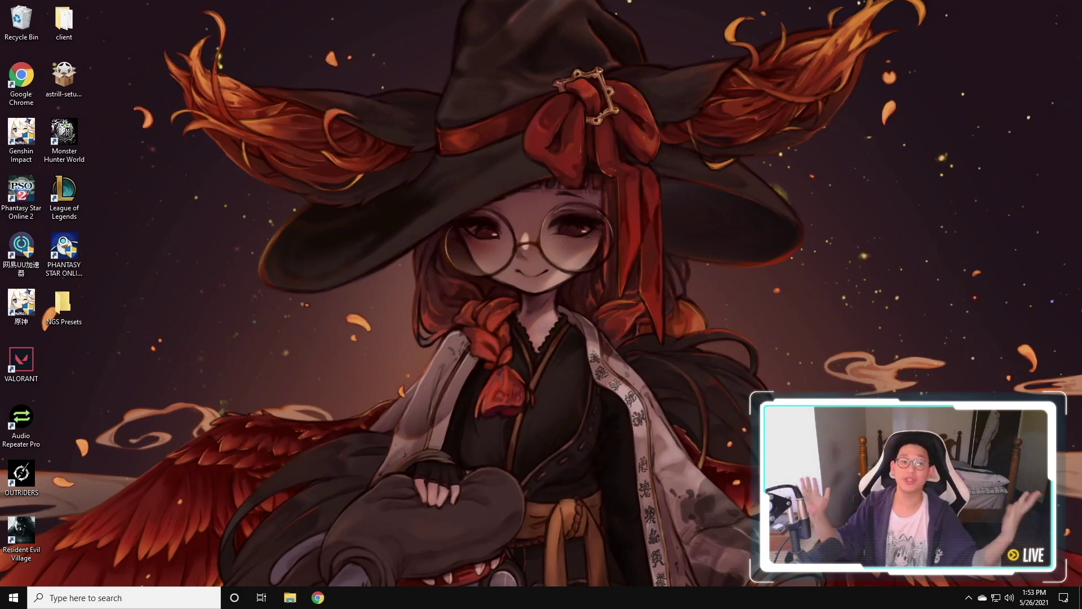